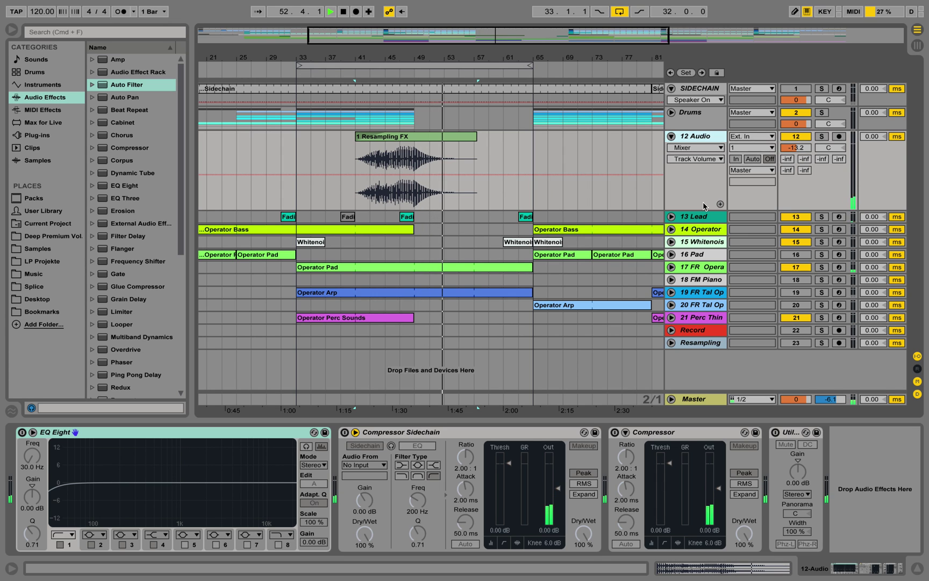
- Stop playback of the finished Resampling FX example
key(space)
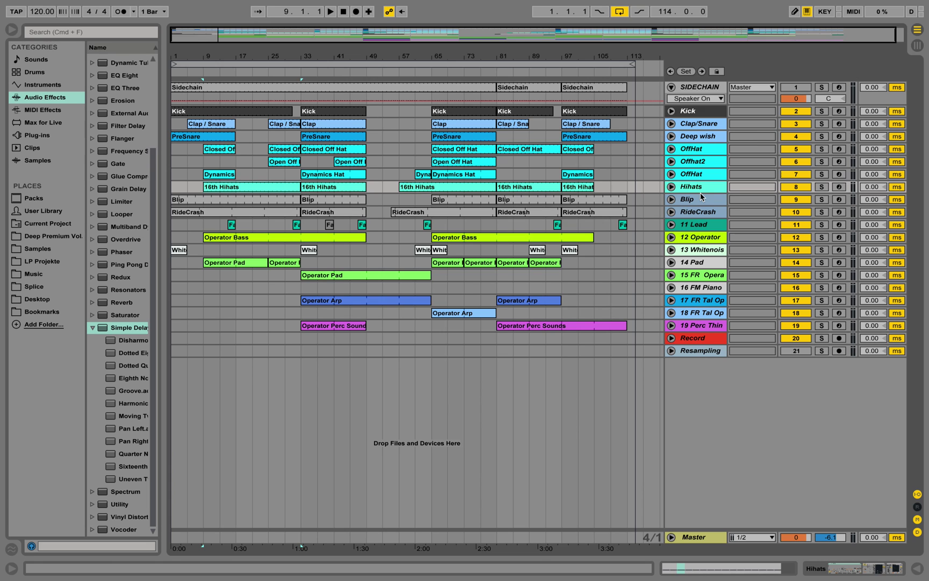
- Play the arrangement from bar 33, raise the system volume, then stop
click(298, 70)
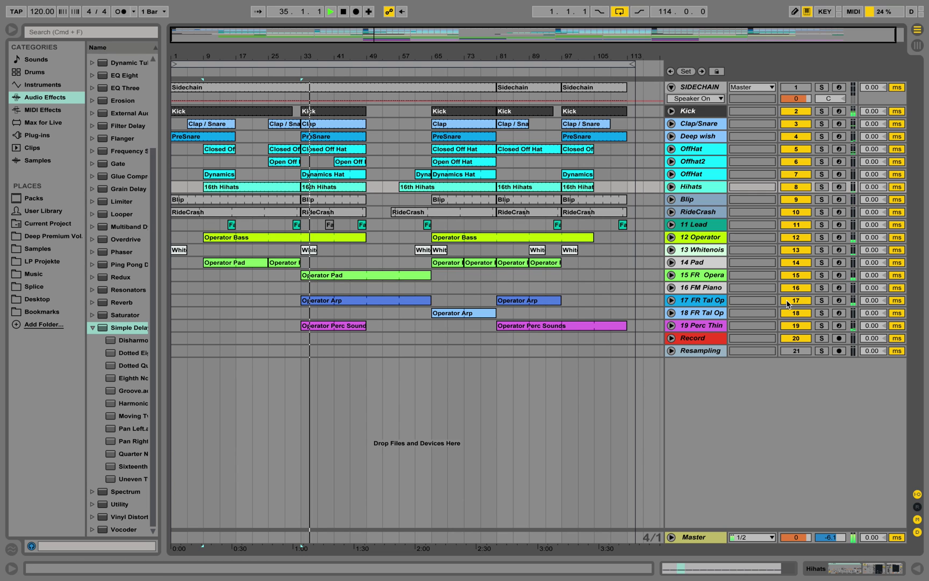
key(XF86AudioRaiseVolume)
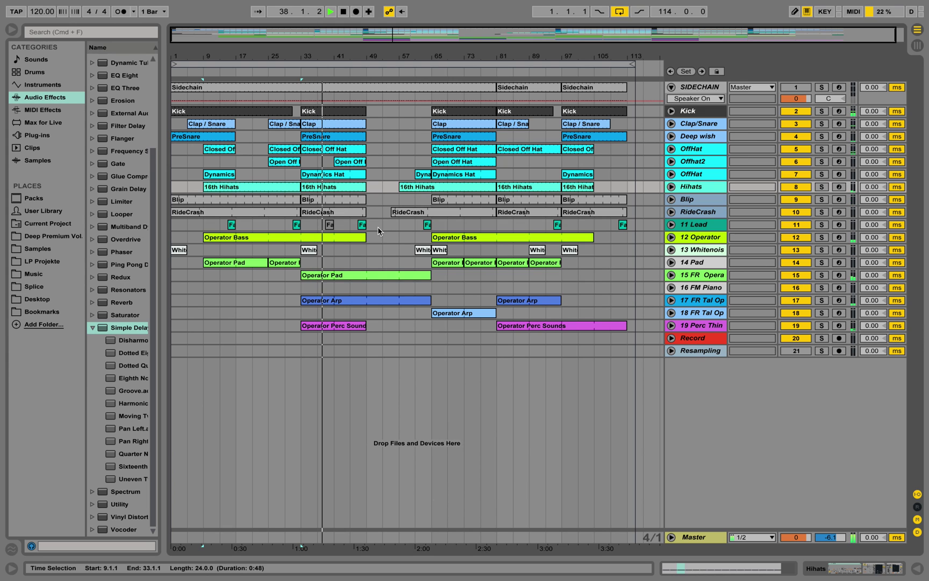
key(space)
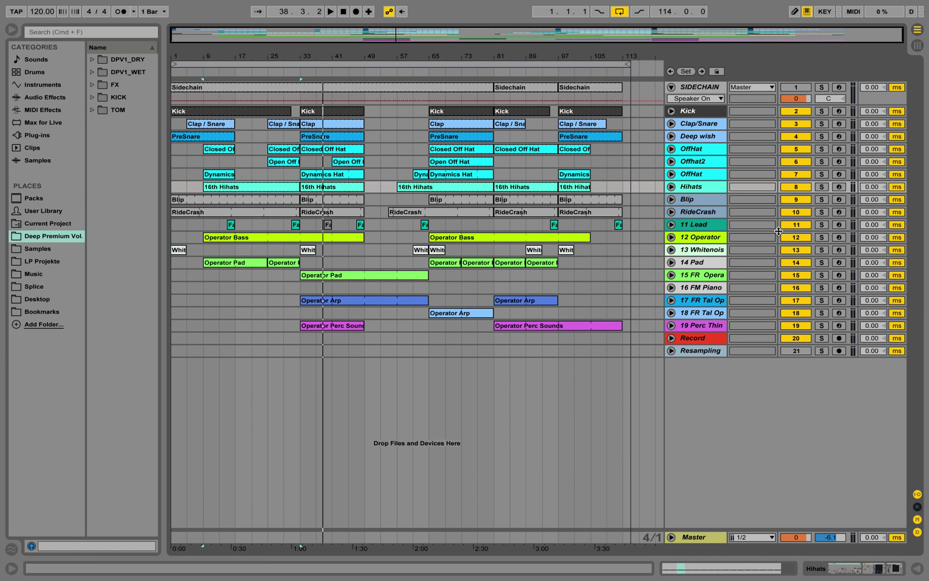
- Turn off tracks 11 Lead through 21 Resampling and audition the drums from bar 33
click(717, 226)
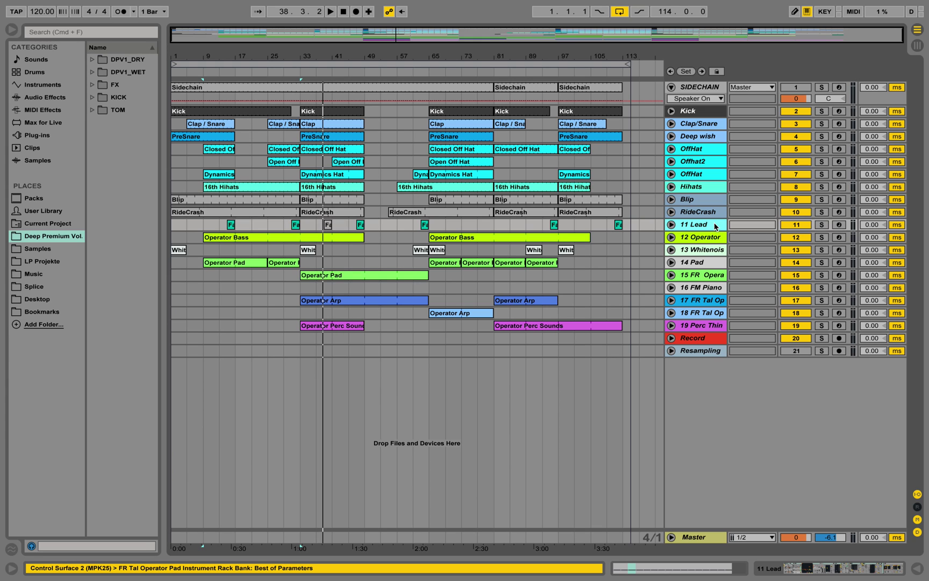
click(707, 339)
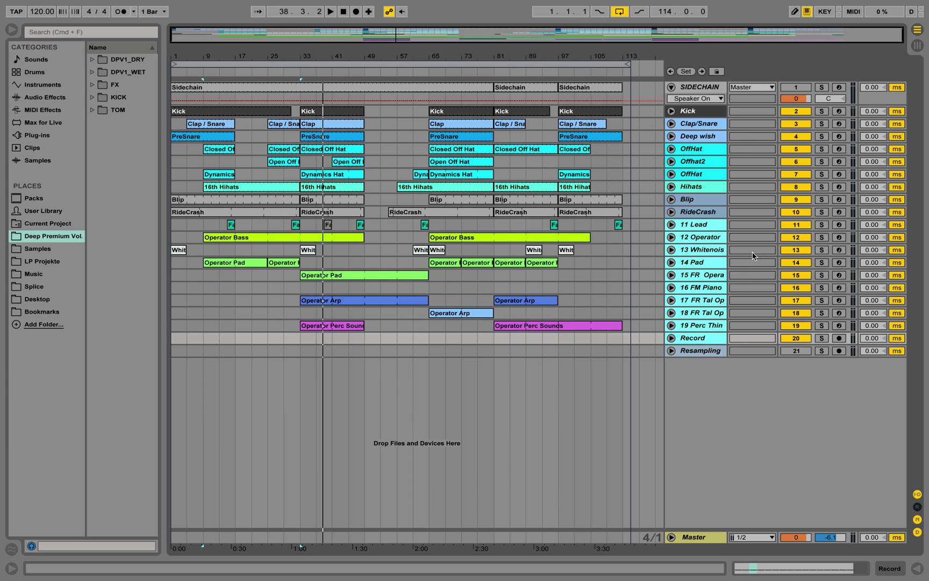
click(796, 227)
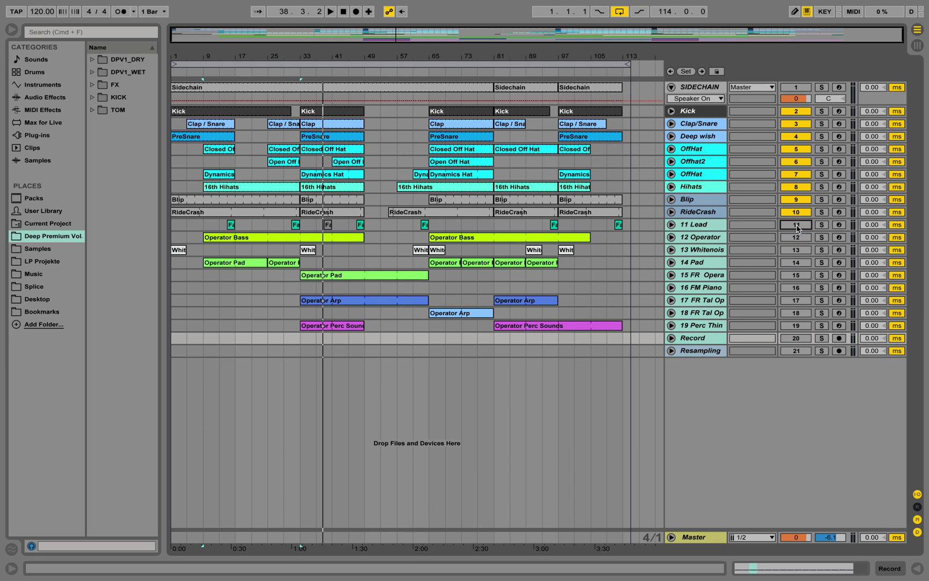
click(696, 228)
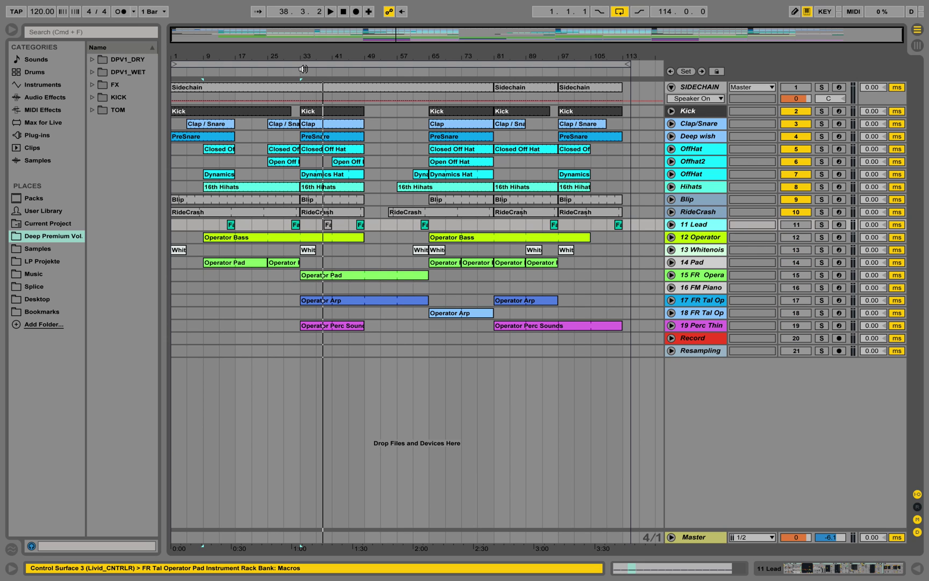
click(299, 71)
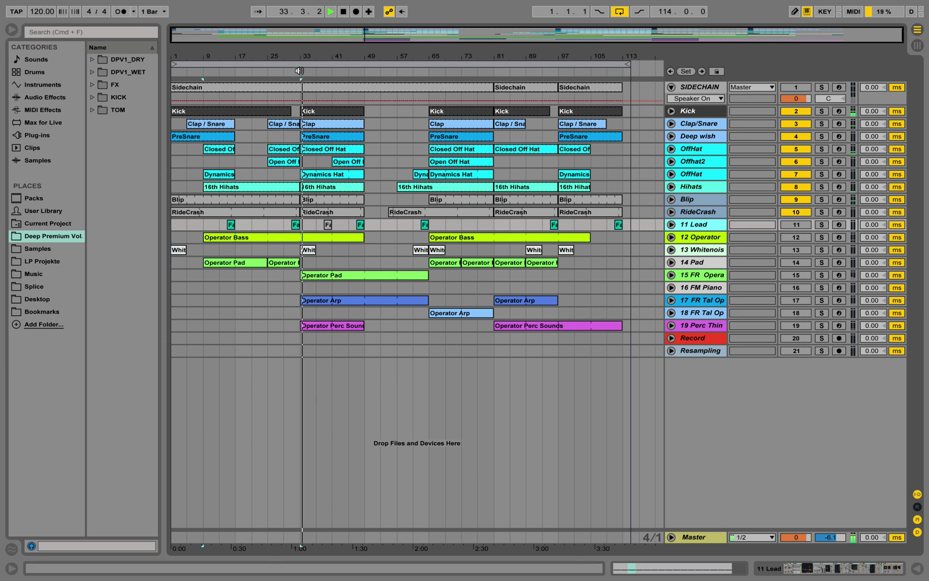
key(space)
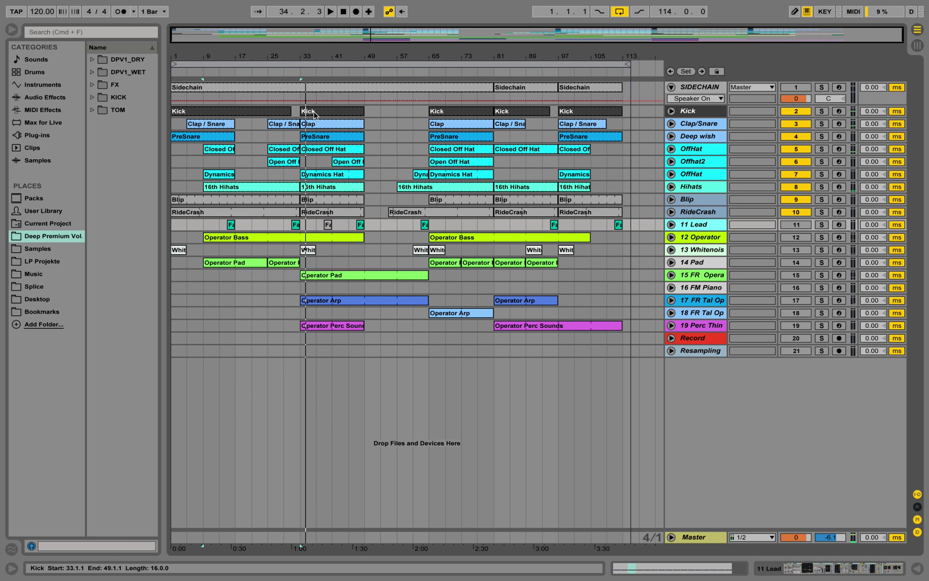
- Loop bars 33–49 and group the Kick through RideCrash tracks together
drag(176, 64, 301, 64)
drag(629, 63, 364, 64)
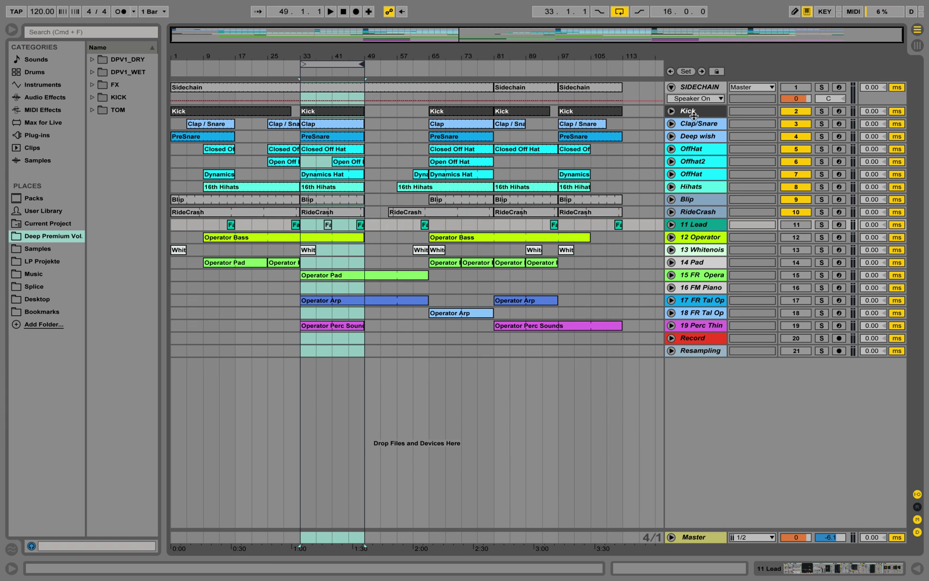
click(701, 114)
click(707, 215)
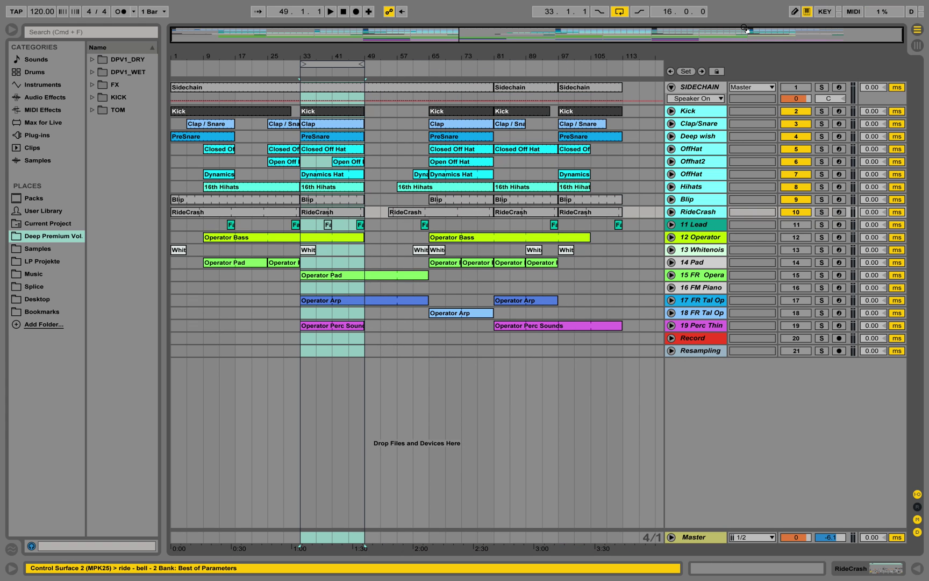
right_click(696, 114)
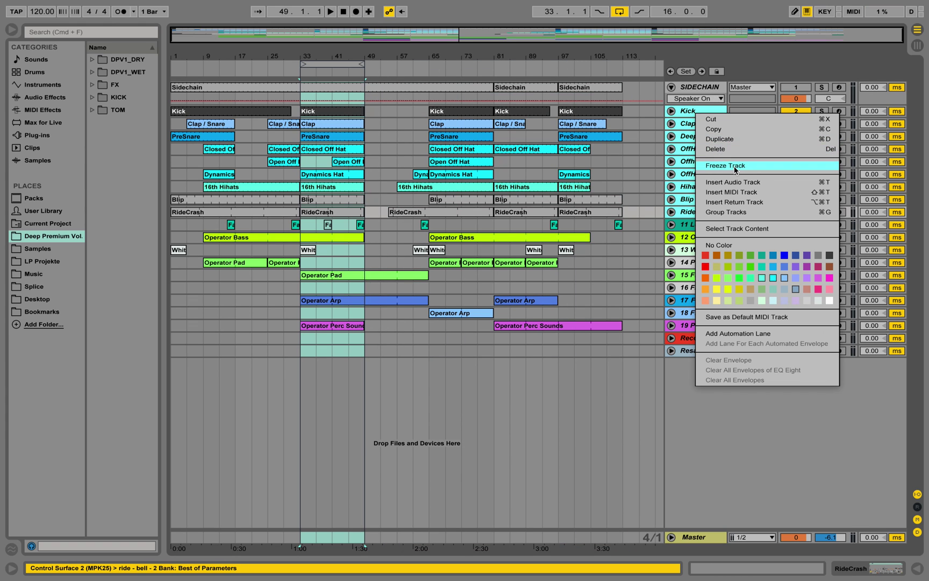
click(736, 212)
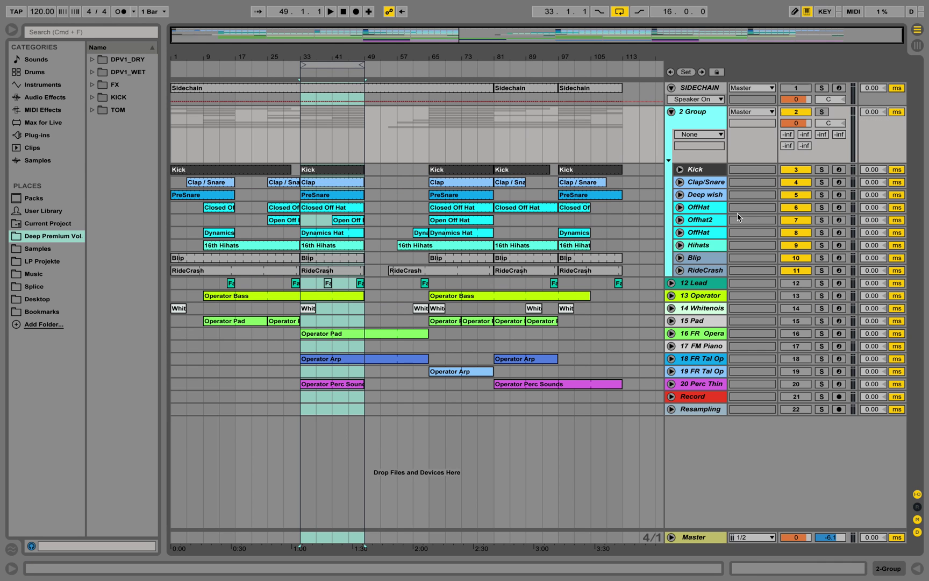
- Rename the new group 'Drums', play the loop, and show its device chain
right_click(697, 114)
click(724, 164)
text(Drums)
key(Return)
key(space)
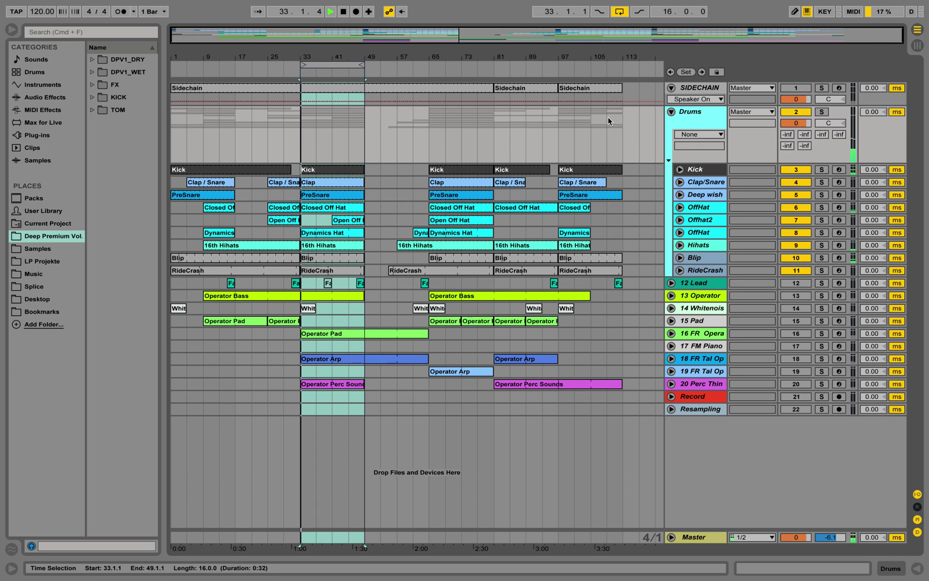
double_click(709, 118)
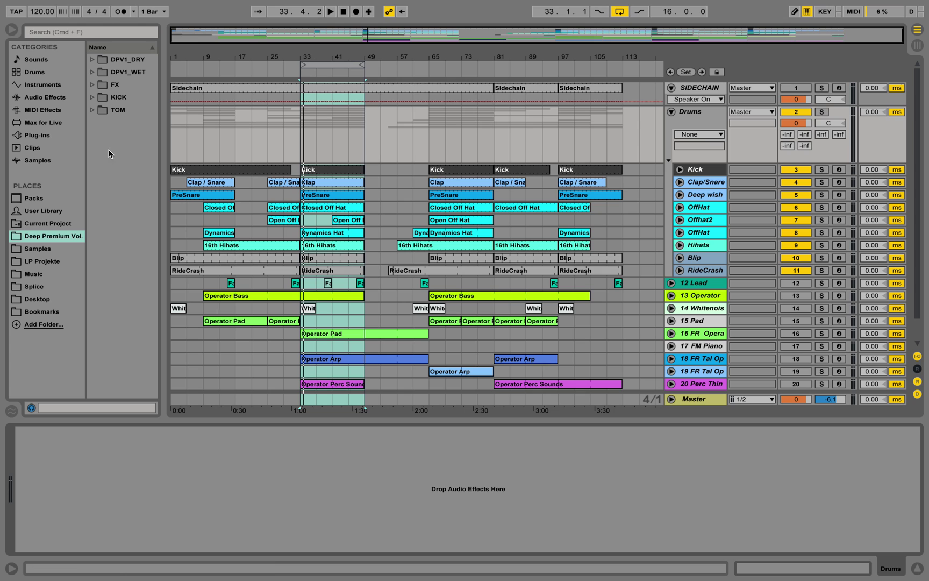
- Add Simple Delay and two Auto Filters to the Drums chain
click(38, 97)
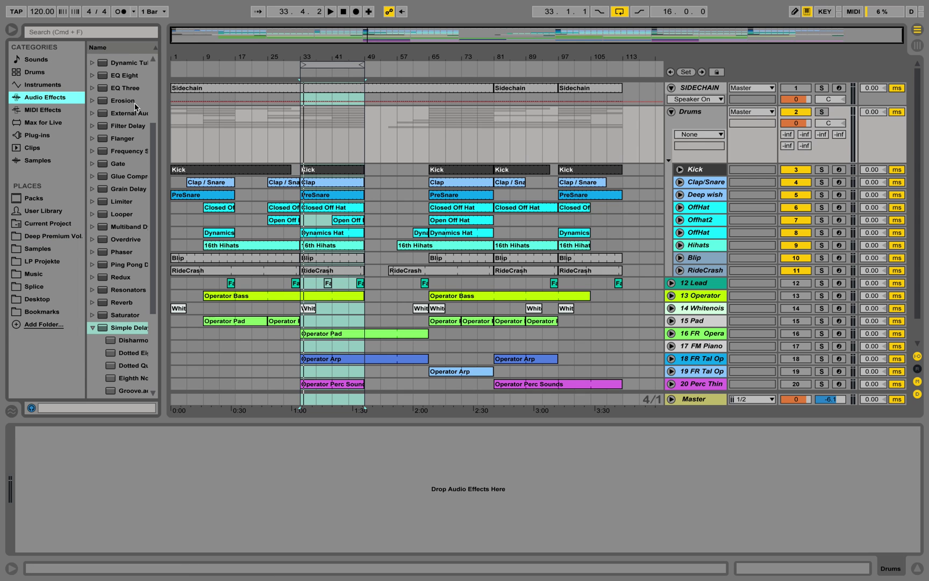
drag(163, 170, 186, 177)
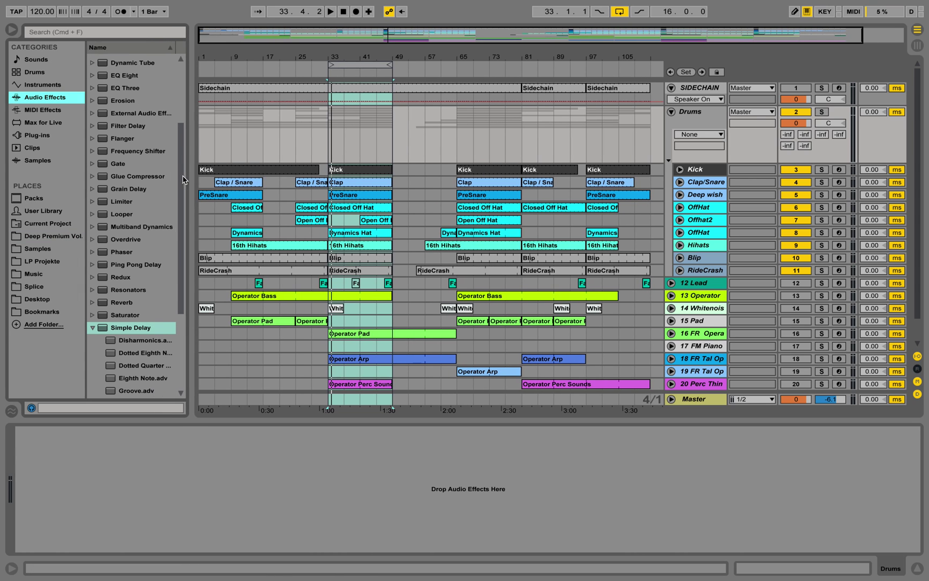
drag(146, 333, 173, 492)
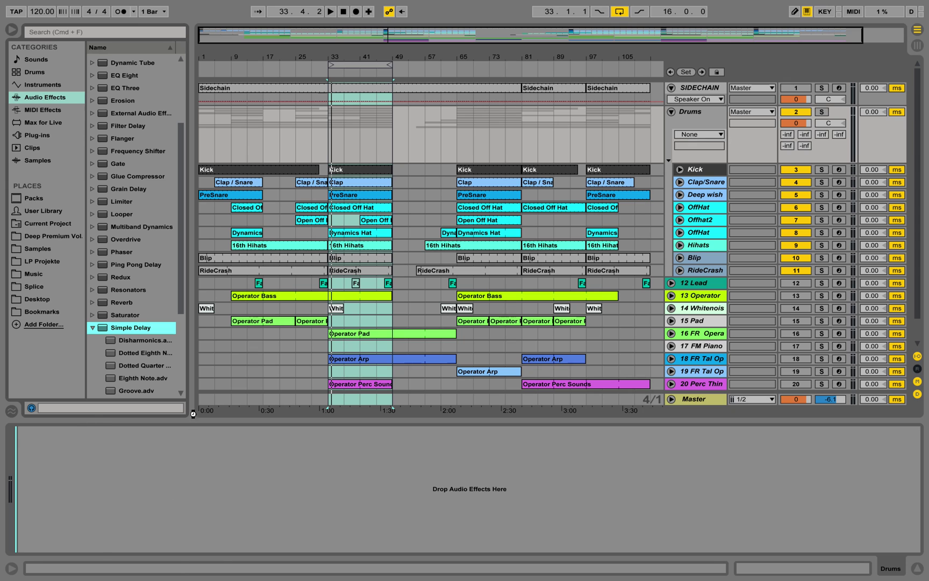
drag(179, 194, 182, 113)
click(137, 84)
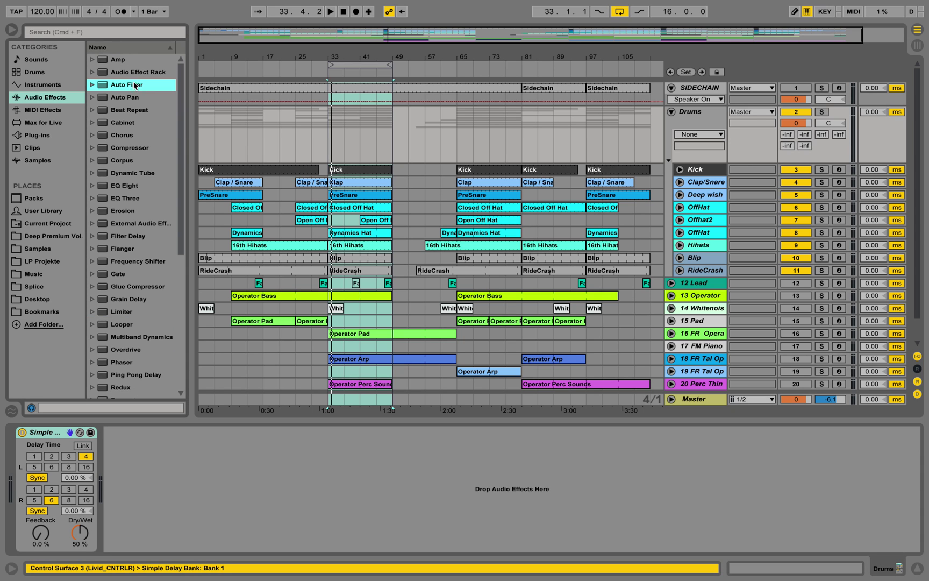
key(Return)
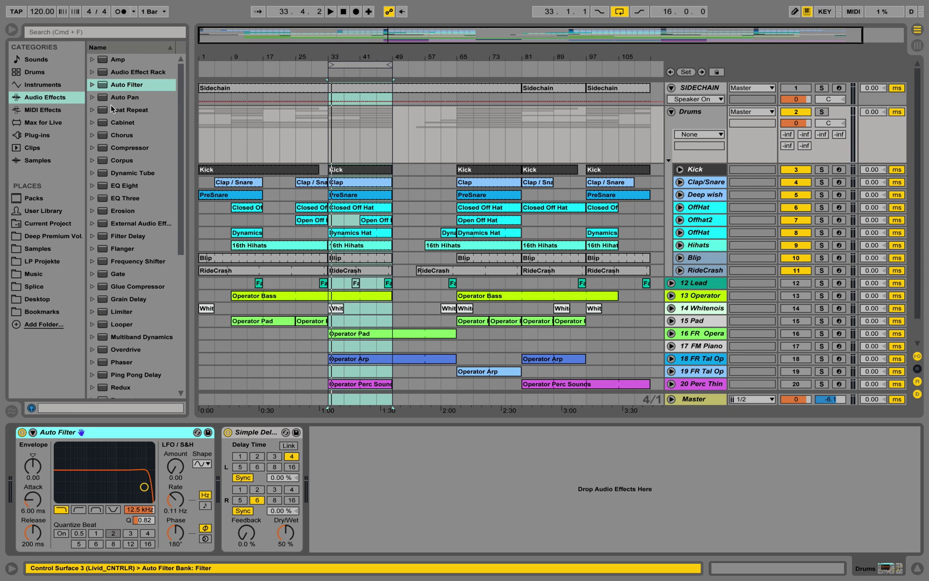
drag(115, 88, 57, 427)
- Rename the filters 'Auto Filter Low' and 'Auto Filter High'
right_click(84, 435)
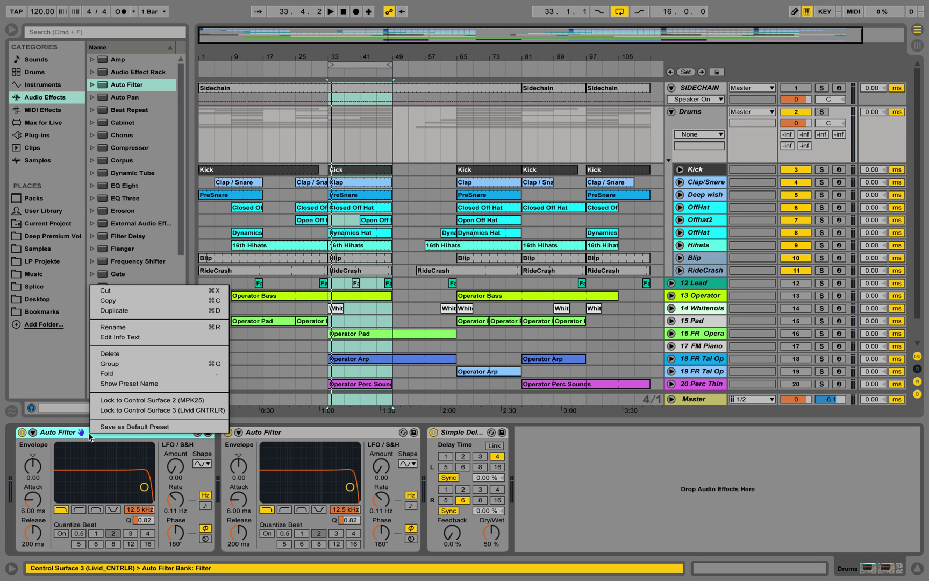
click(137, 325)
key(End)
text(Low)
key(Return)
right_click(332, 433)
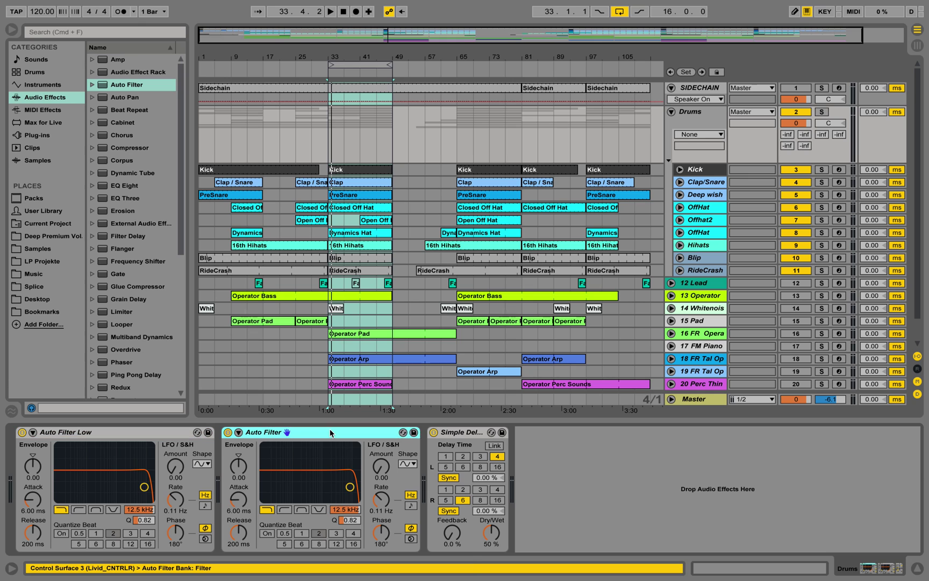
click(368, 472)
key(End)
text(High)
key(Return)
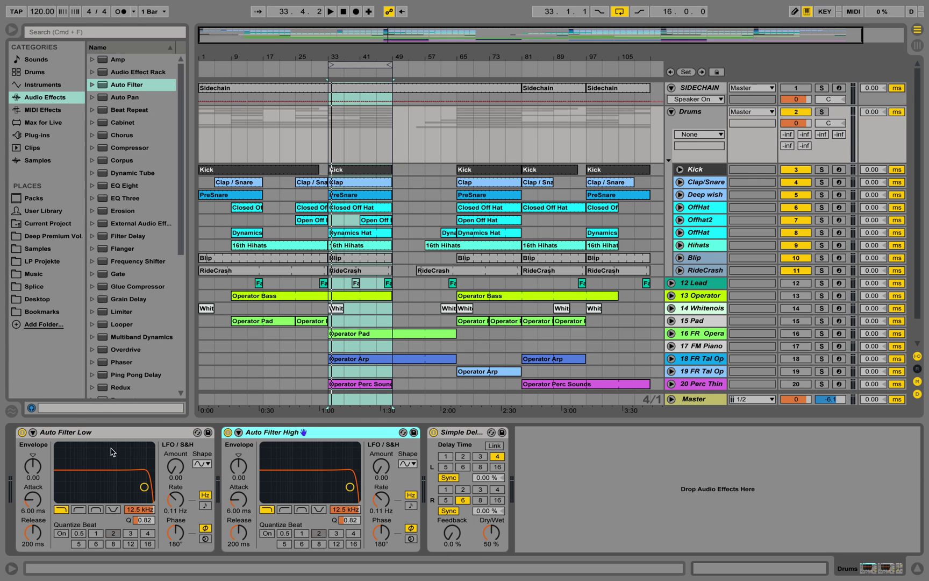
- Make Auto Filter Low a 26 Hz high-pass and set Auto Filter High to 19.9 kHz
click(79, 509)
drag(145, 487, 58, 485)
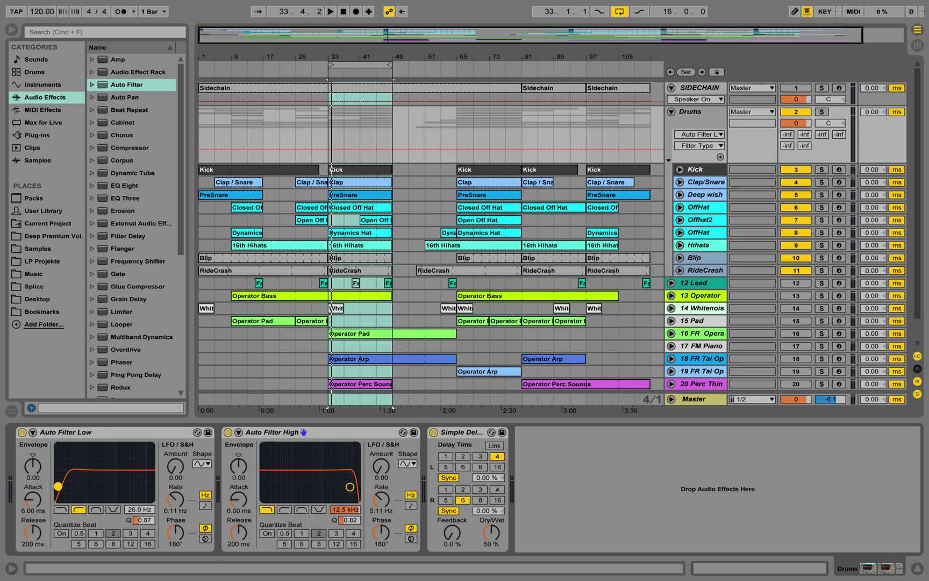
drag(360, 492, 365, 494)
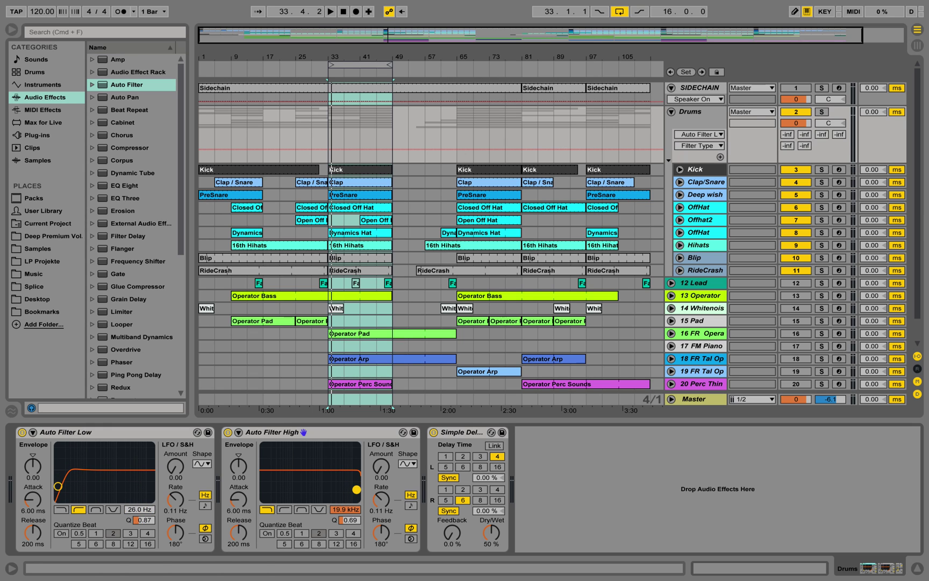
- Set both Simple Delay times to 2 and its Dry/Wet to 0%
click(466, 457)
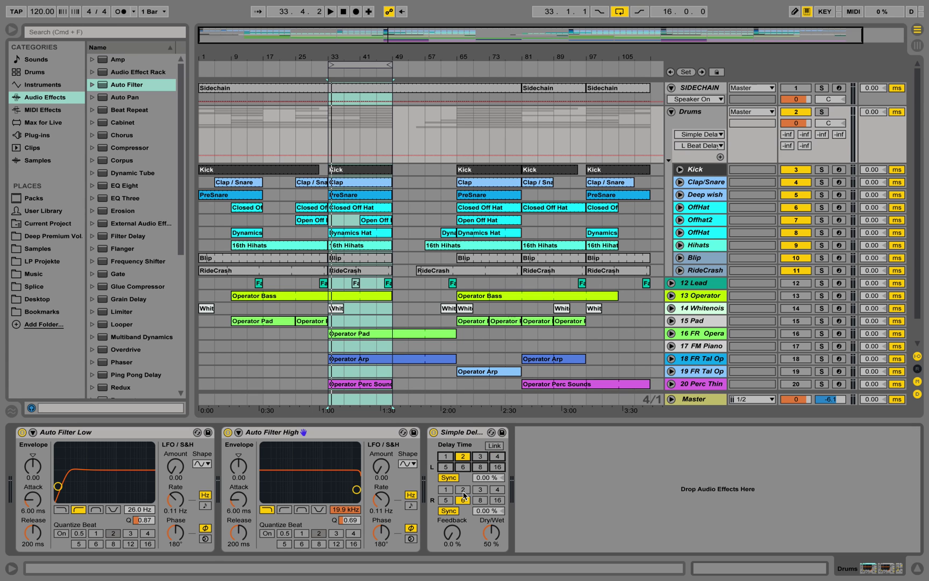
click(463, 490)
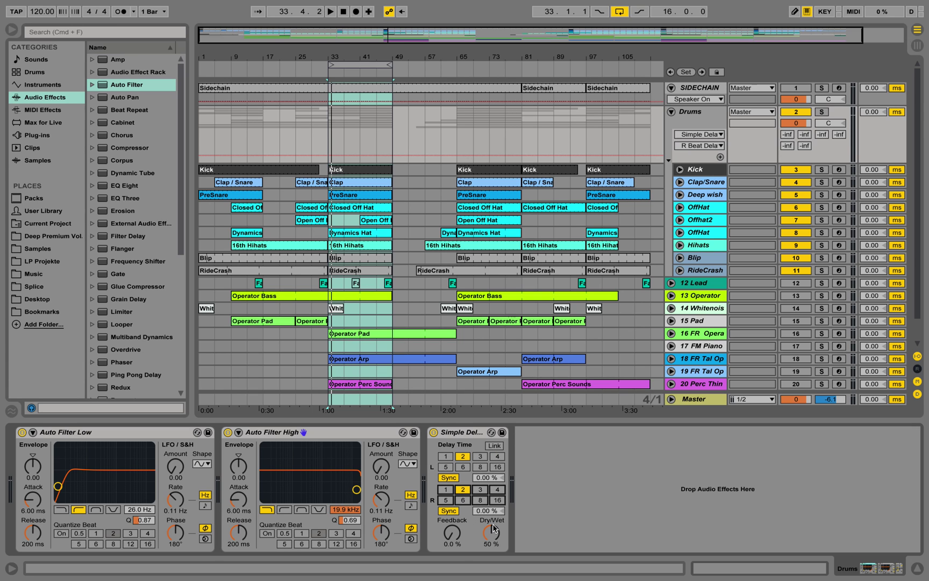
drag(493, 529, 493, 559)
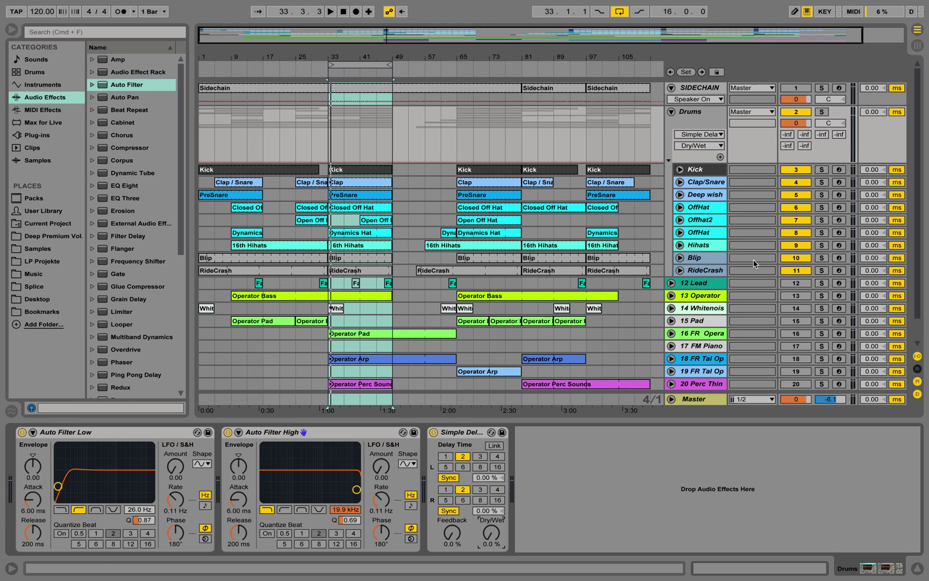
- Insert a new audio track, 12 Audio, and delete its default devices
right_click(697, 114)
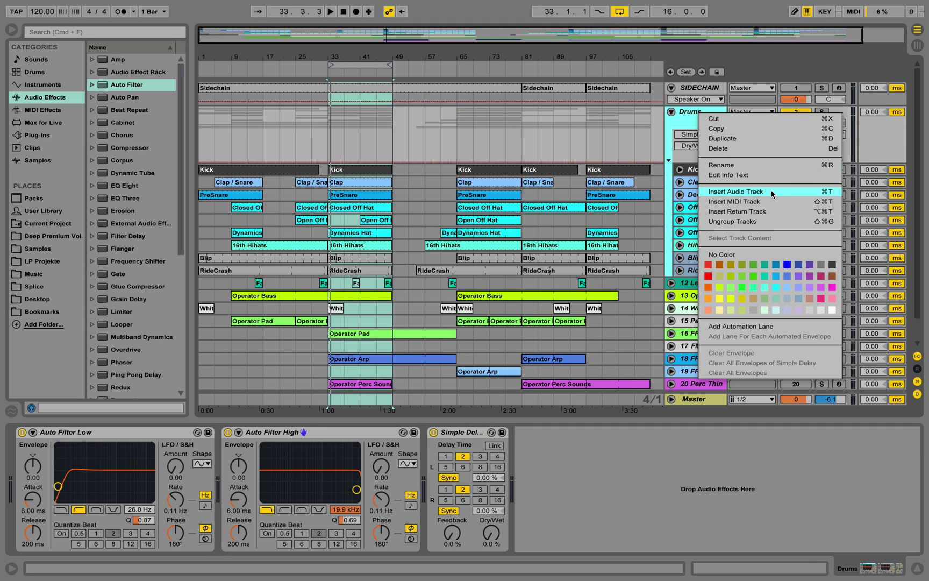
key(Escape)
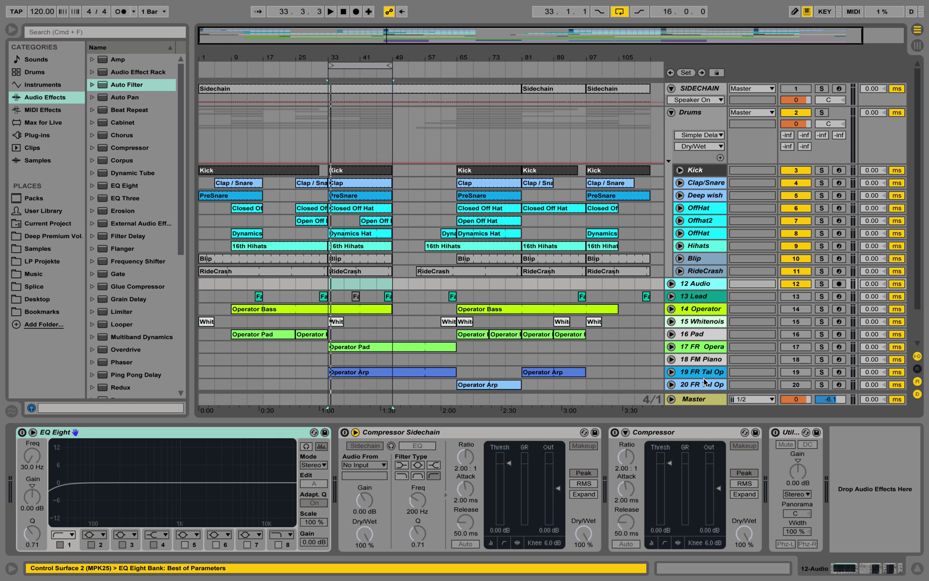
click(249, 435)
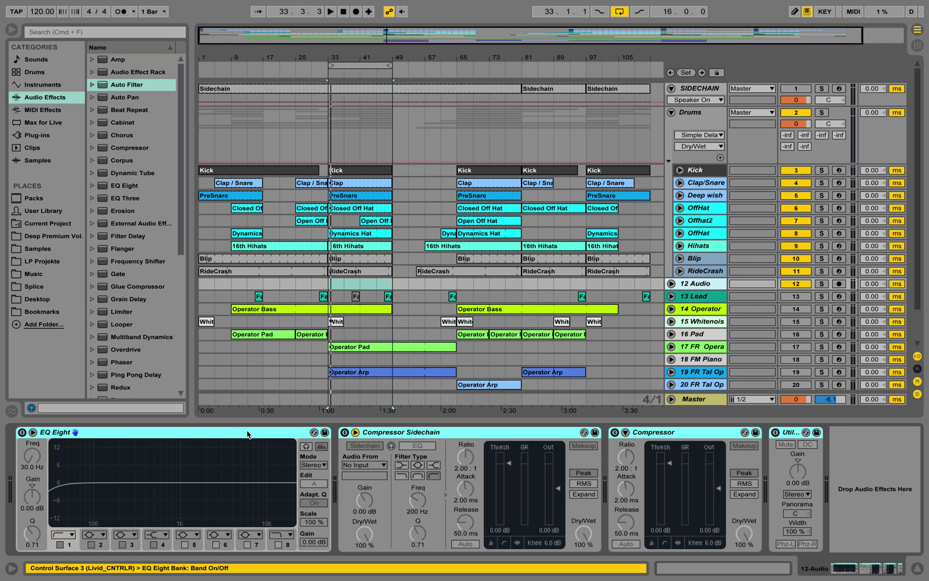
key(Delete)
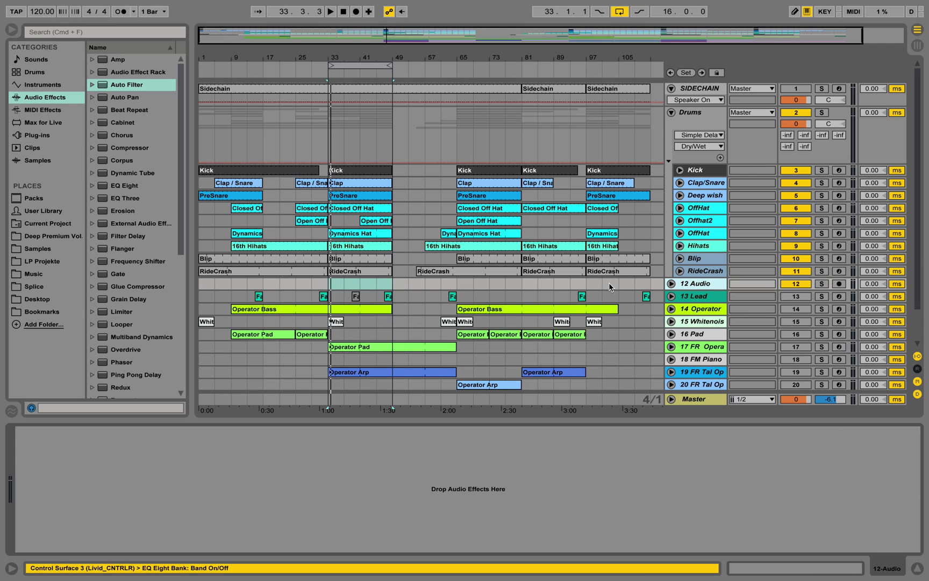
- Set 12 Audio's input to Resampling, monitoring to In, and arm it
click(671, 284)
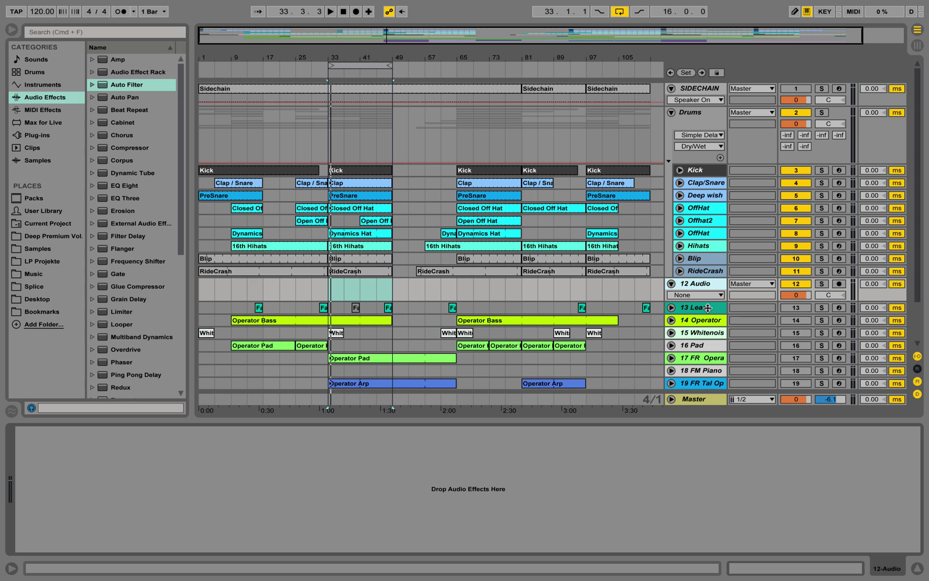
drag(706, 305, 712, 350)
click(761, 286)
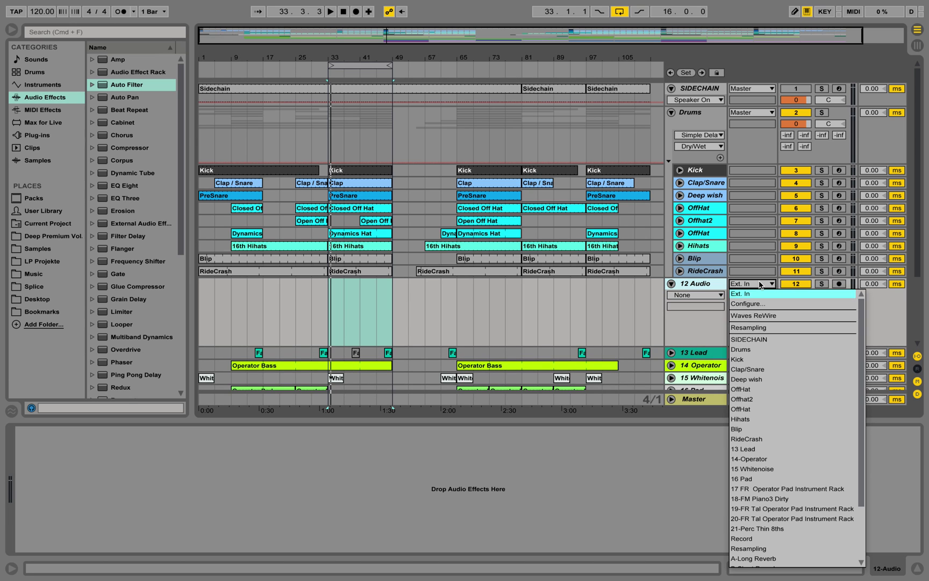
click(758, 328)
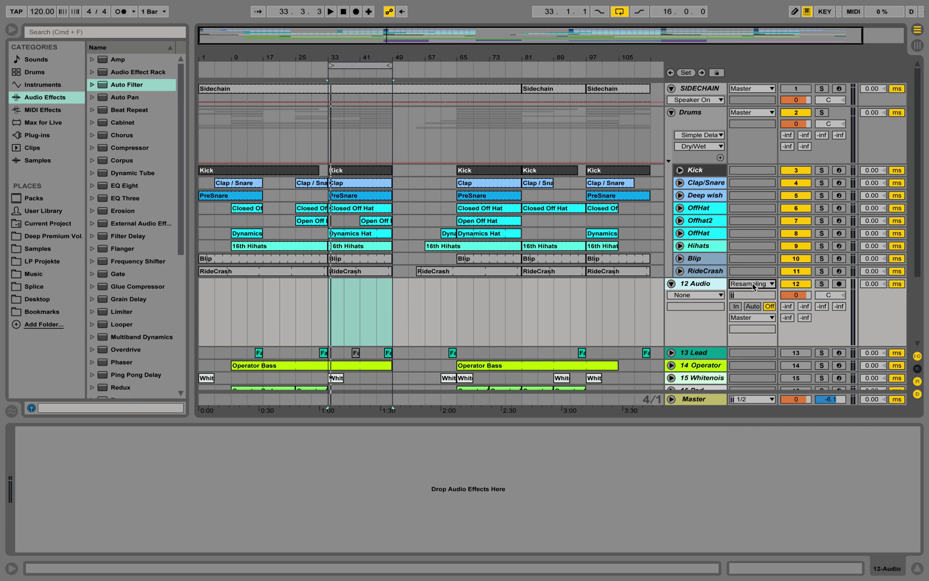
click(753, 287)
click(759, 328)
click(736, 306)
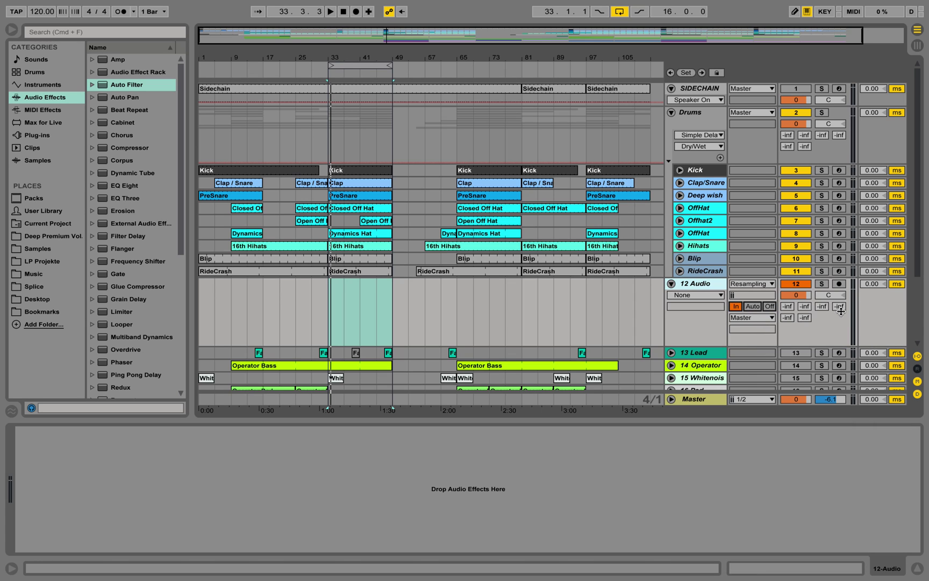
click(801, 287)
click(839, 285)
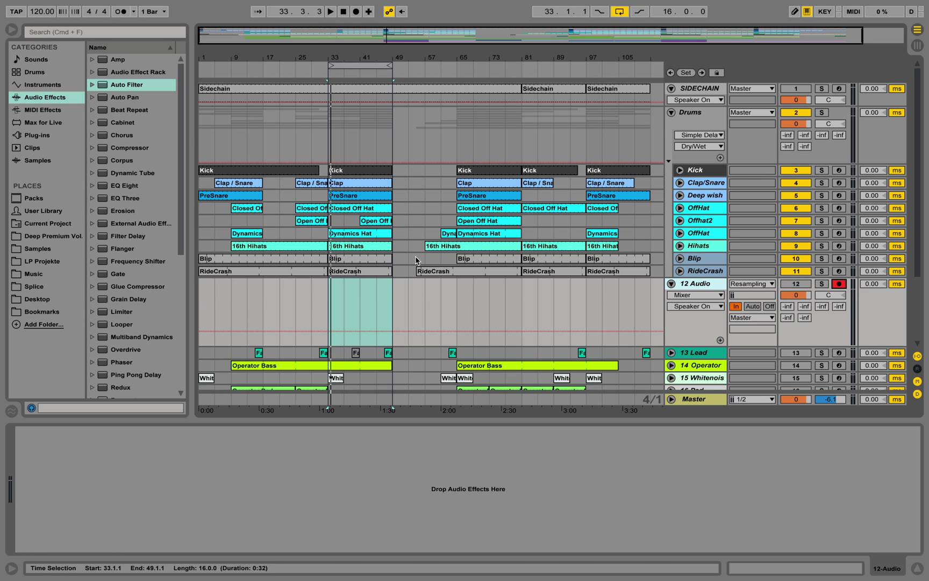
- Play briefly to check the incoming signal, then stop
key(space)
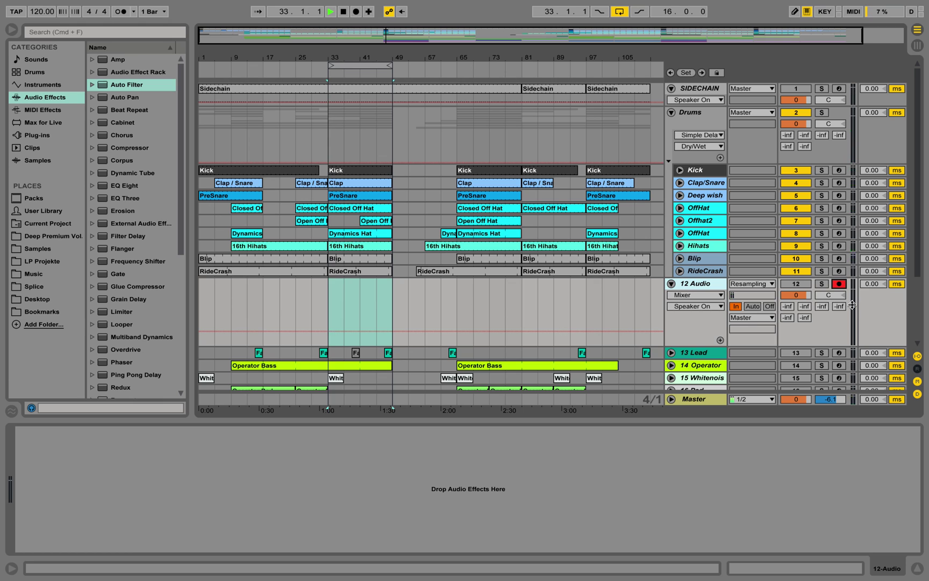
key(space)
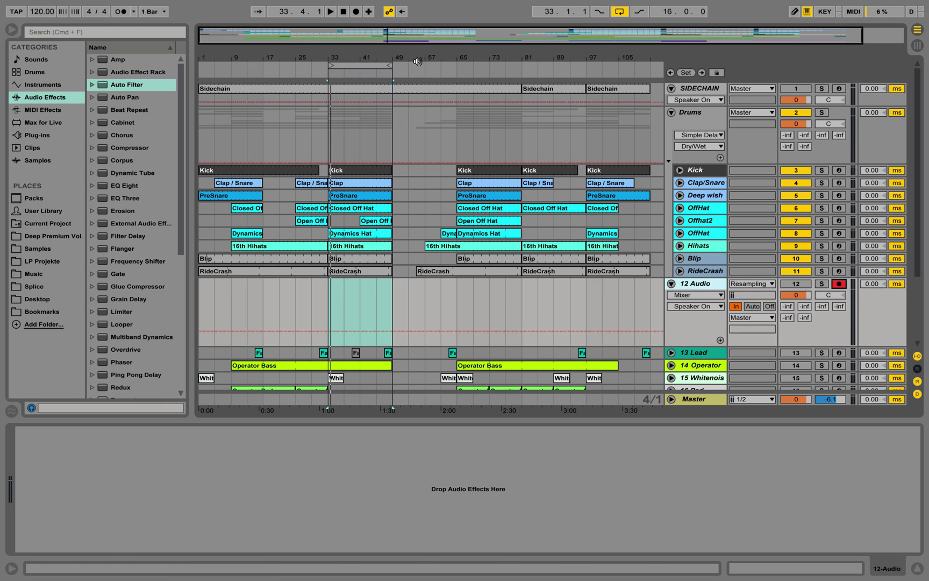
click(702, 112)
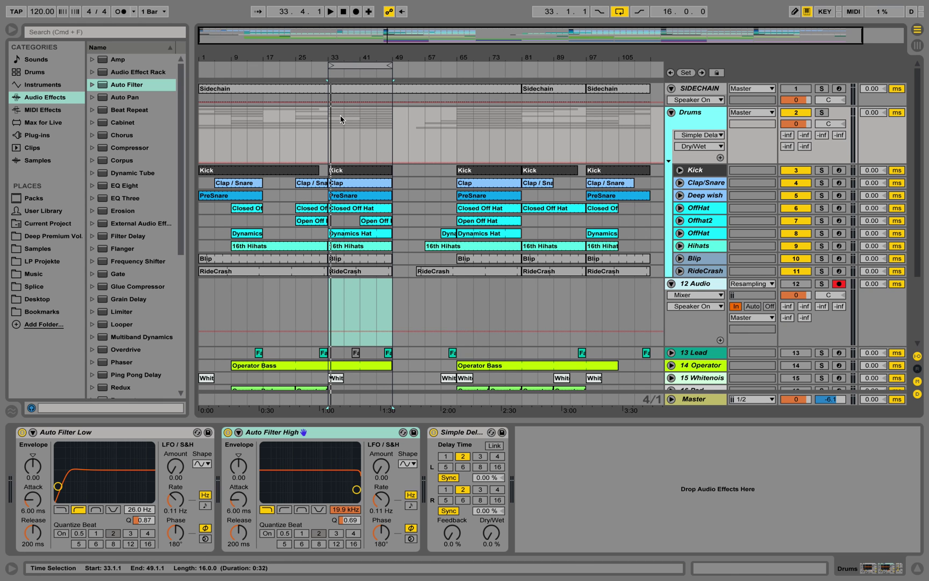
- While playing, raise delay feedback to 49% and Auto Filter Low cutoff to 241 Hz
key(space)
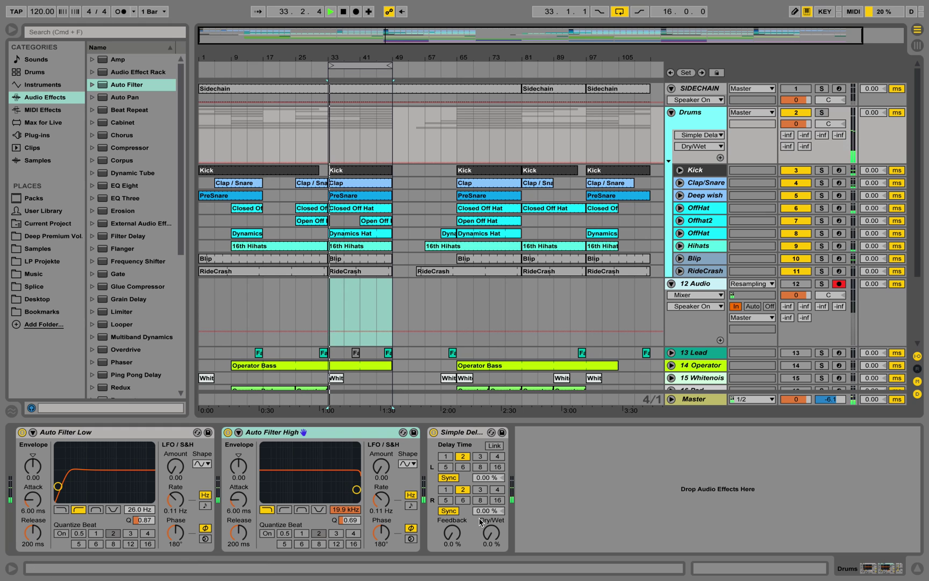
drag(459, 539, 501, 511)
drag(57, 486, 89, 489)
key(space)
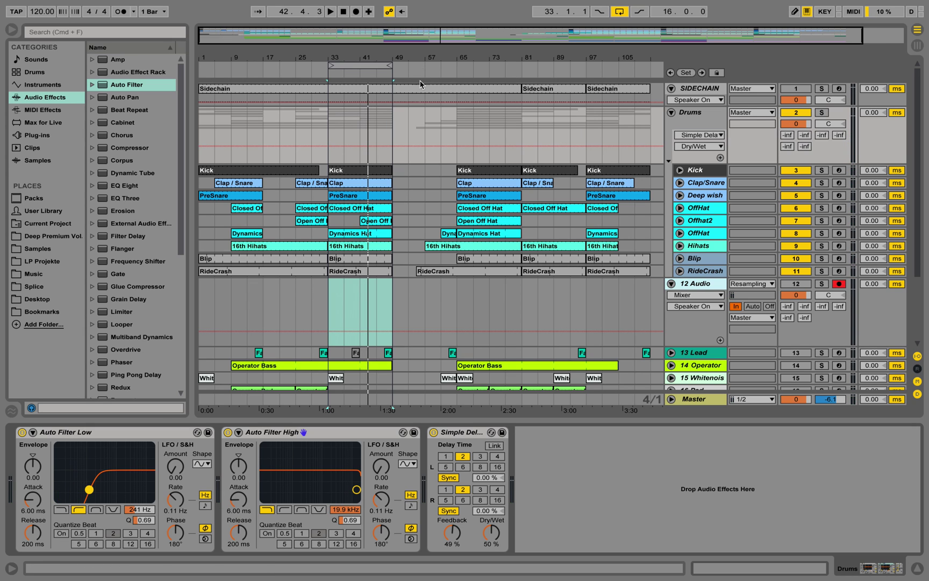
- Split the drum clips across bars 53–65 and extend the loop end to bar 65
click(446, 271)
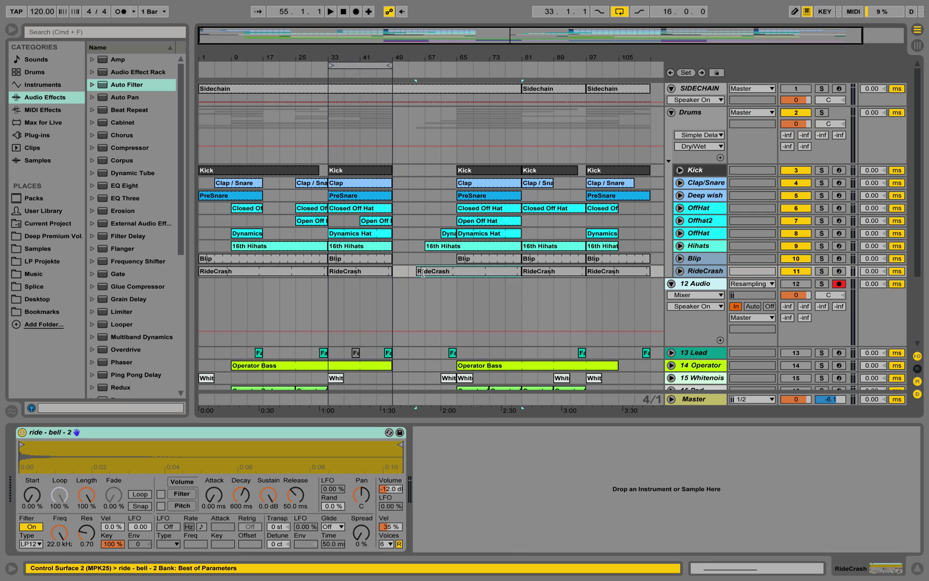
drag(421, 216, 451, 293)
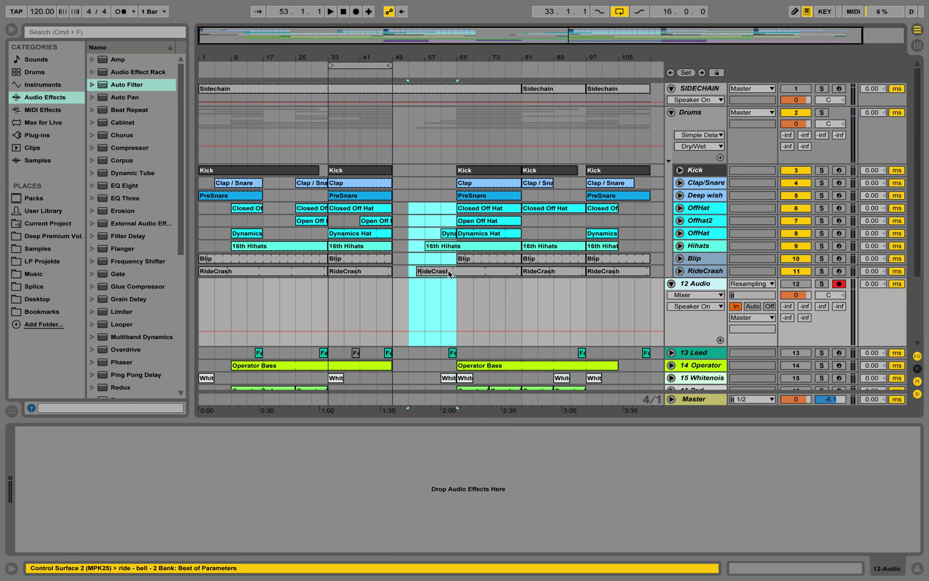
key(super+e)
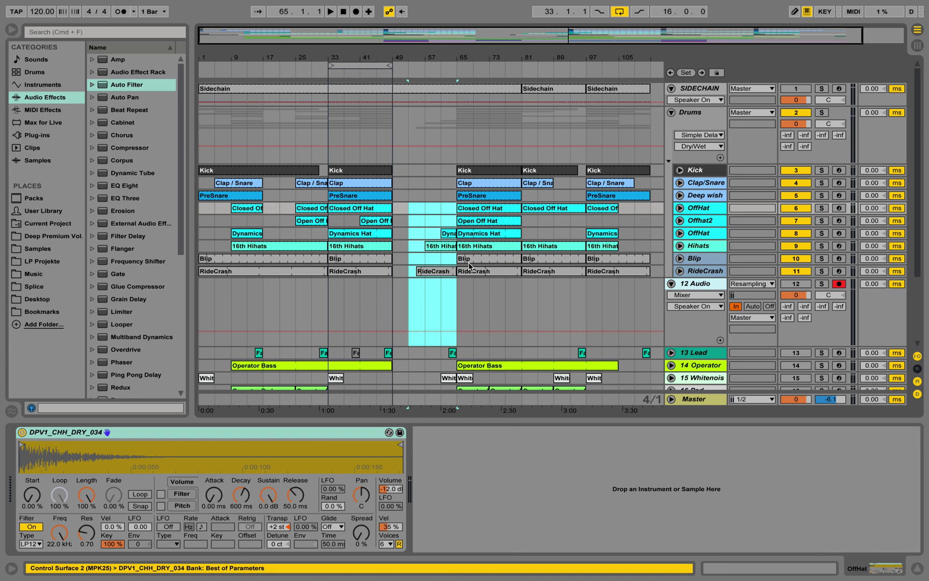
drag(391, 66, 452, 66)
click(695, 116)
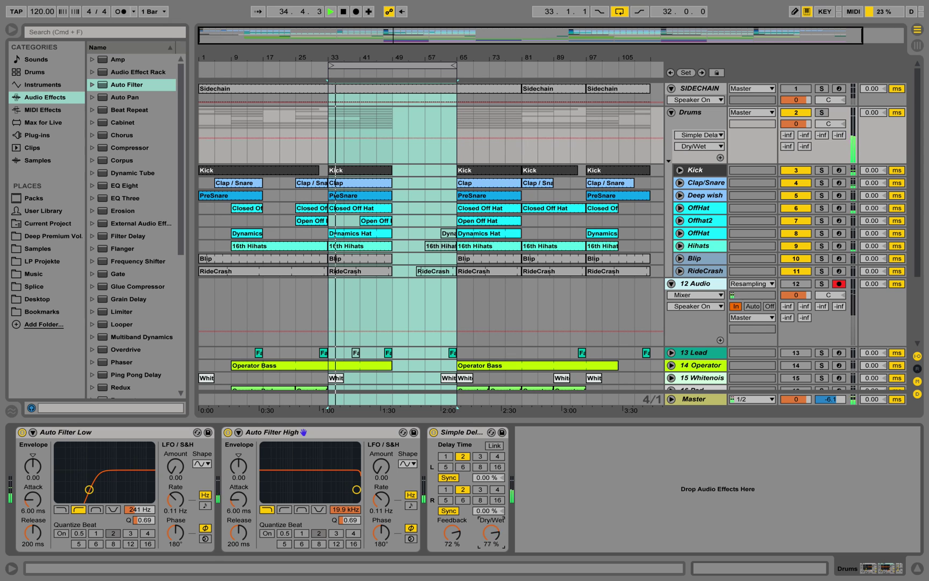
- Drag Auto Filter Low up to 3.97 kHz and Auto Filter High down to 4.36 kHz
drag(89, 489, 113, 486)
drag(356, 489, 334, 479)
drag(113, 485, 128, 483)
drag(334, 479, 335, 479)
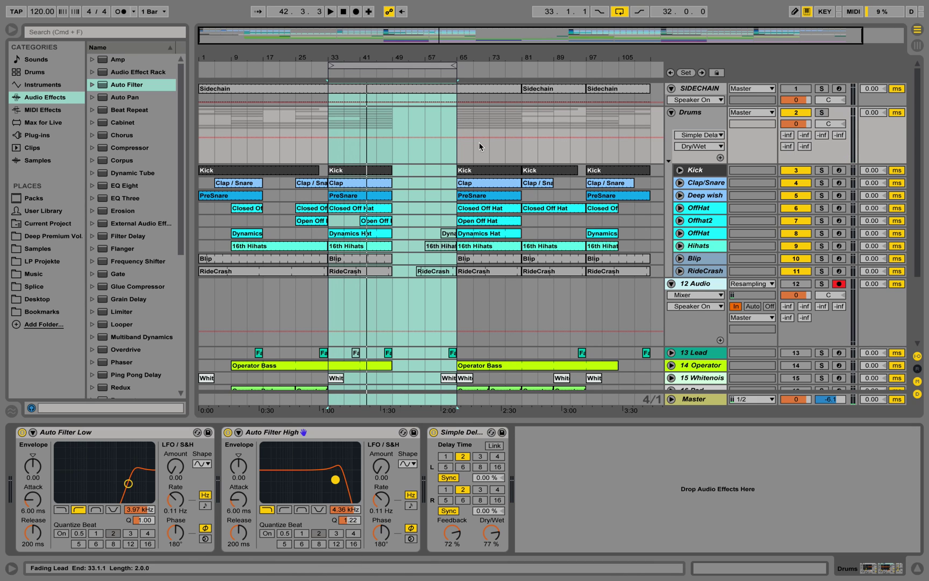
- Draw a frequency envelope for Auto Filter High inside the loop
click(354, 513)
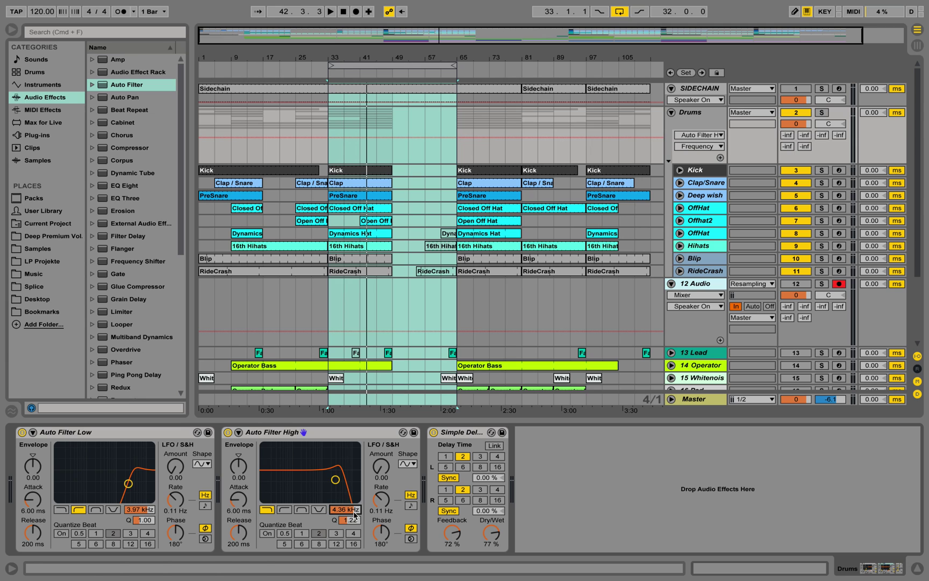
click(392, 137)
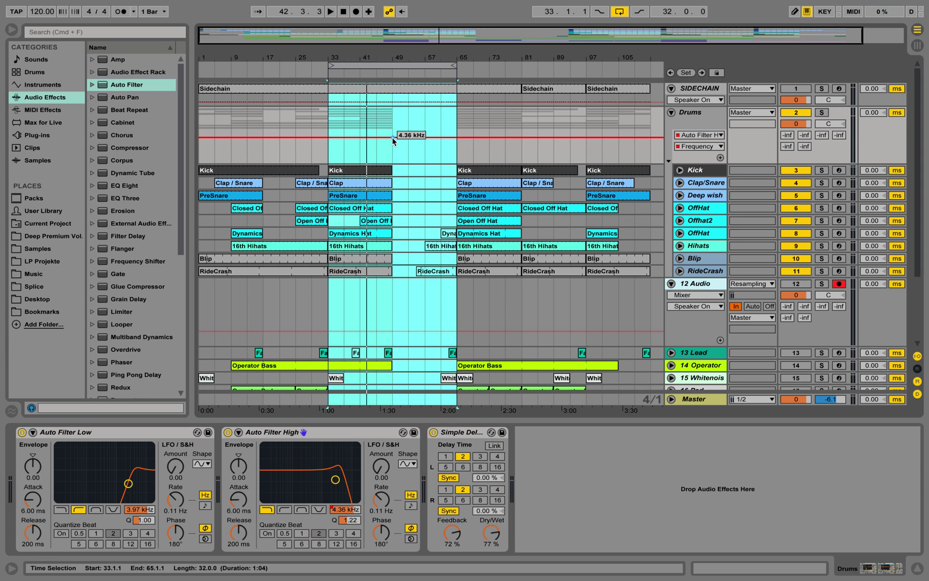
mouse_move(386, 141)
mouse_down()
mouse_move(386, 157)
mouse_move(386, 129)
mouse_move(336, 129)
mouse_move(357, 130)
mouse_up()
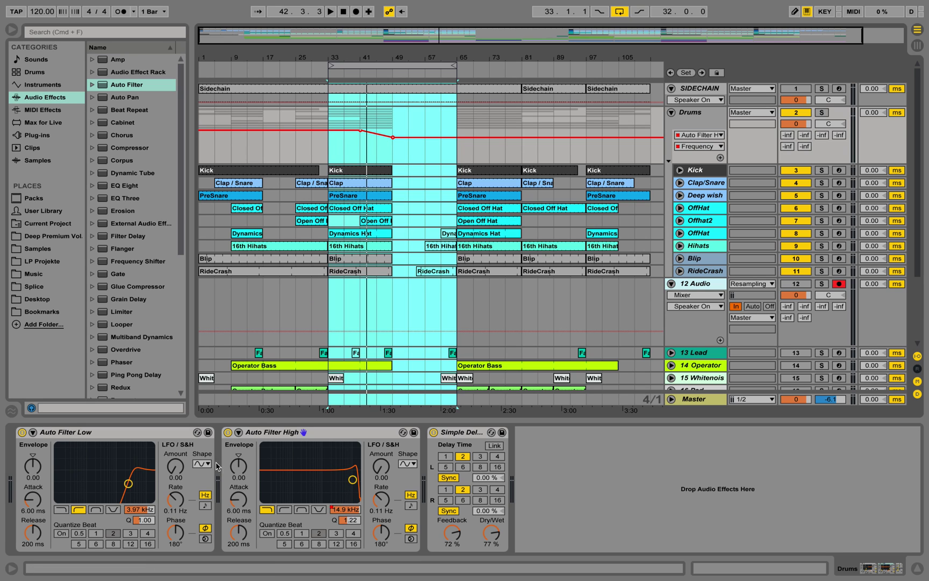
- Draw a rising Auto Filter Low frequency ramp, then add a Dry/Wet delay breakpoint
click(140, 511)
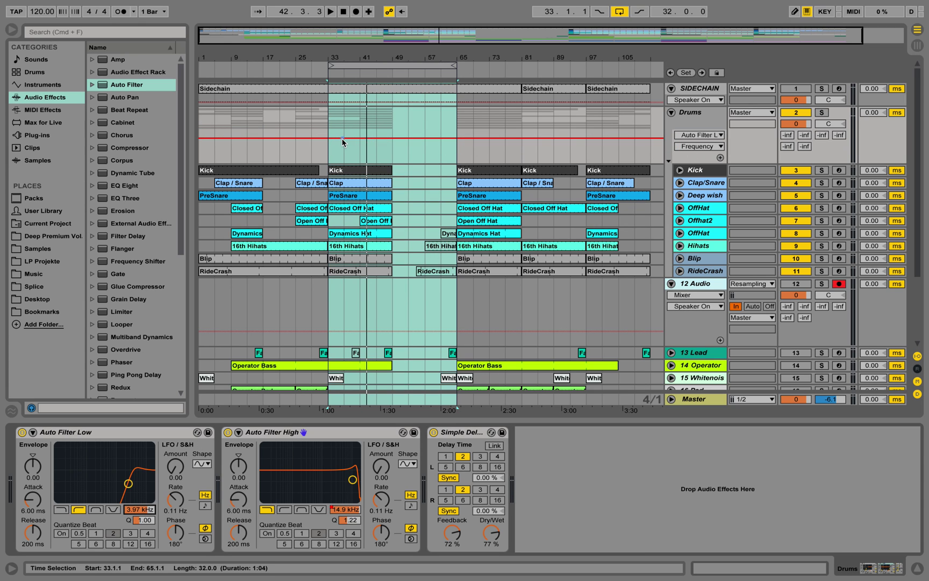
click(390, 139)
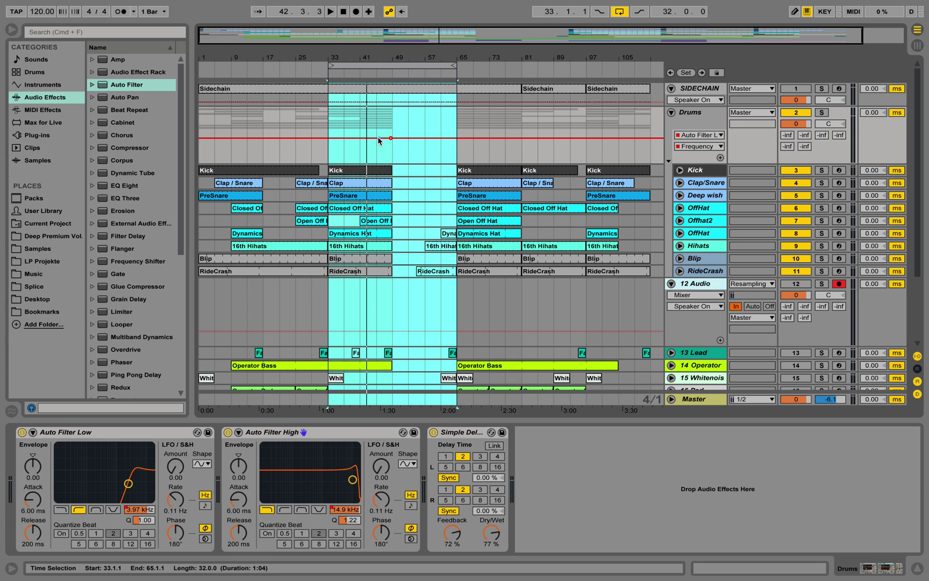
drag(374, 138, 360, 161)
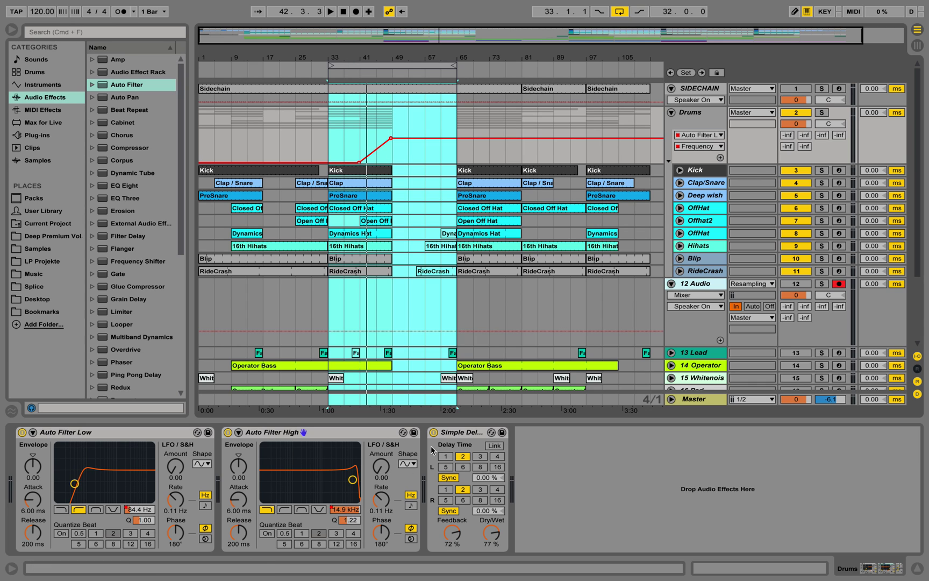
click(491, 535)
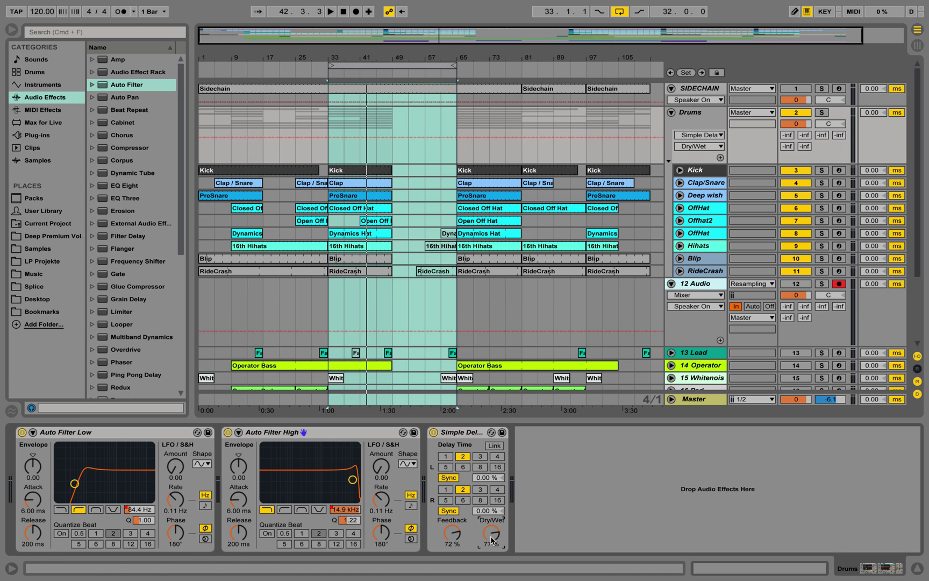
click(393, 137)
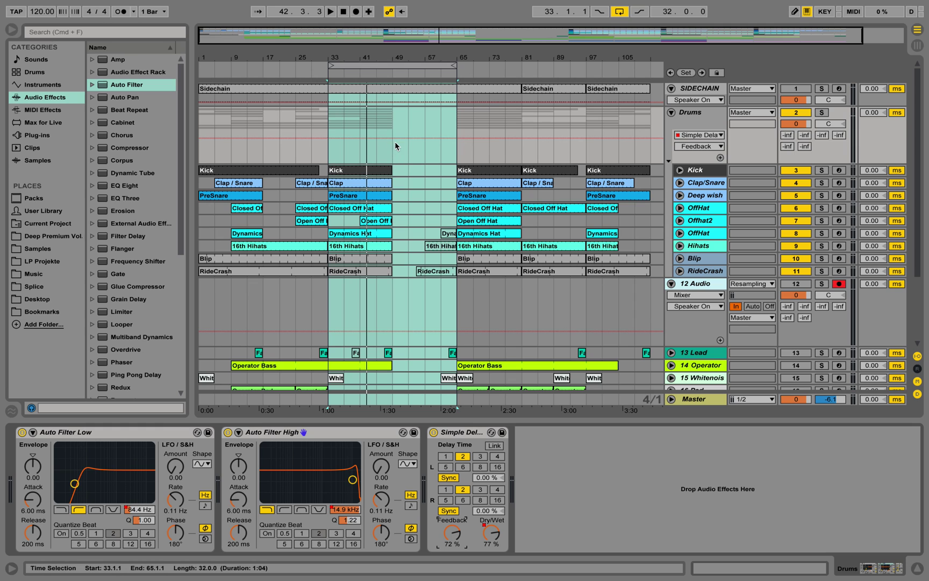
- Zoom into the selection and pull the start of the delay Feedback automation down to 0 %
click(395, 138)
drag(367, 138, 378, 157)
key(super+z)
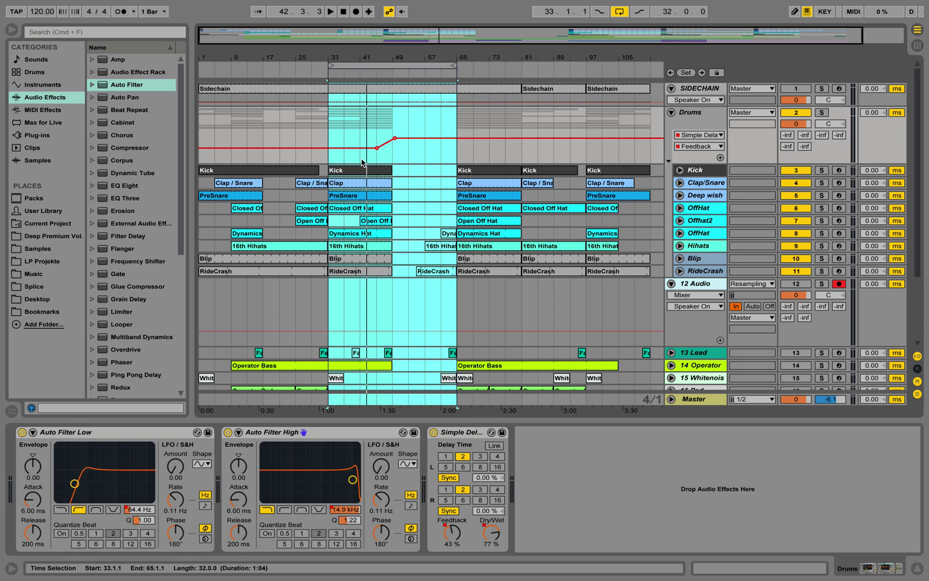
key(plus)
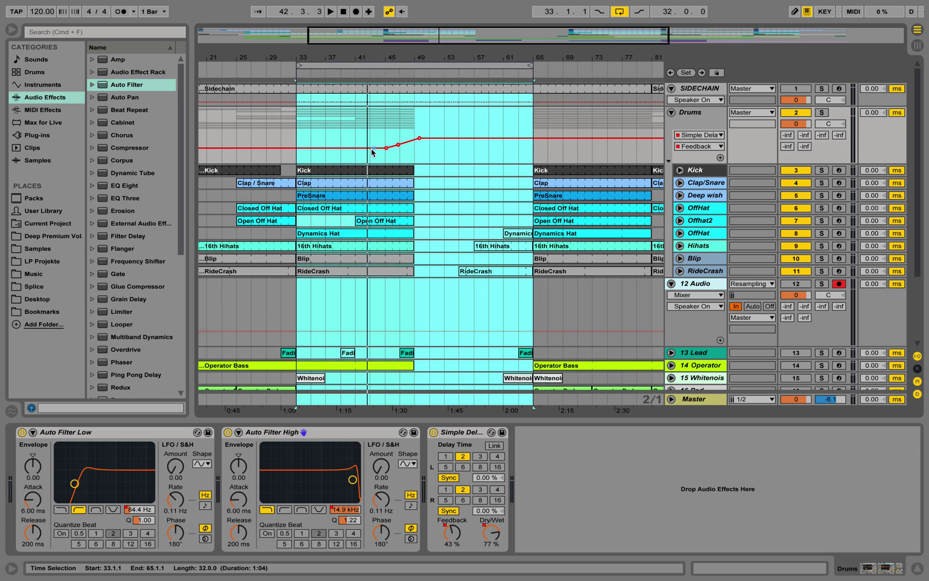
drag(371, 147, 387, 156)
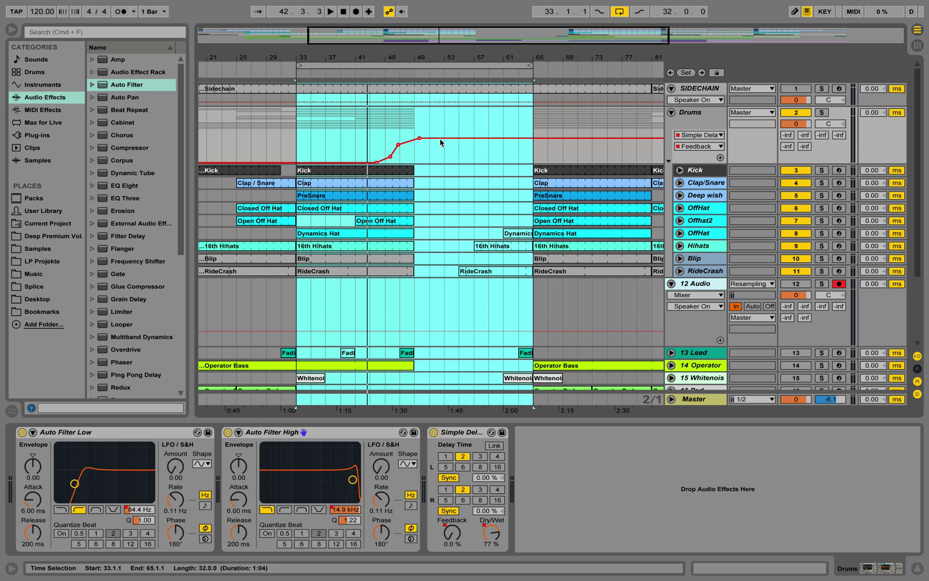
- Show the Simple Delay Dry/Wet automation envelope and clear the time selection
click(489, 540)
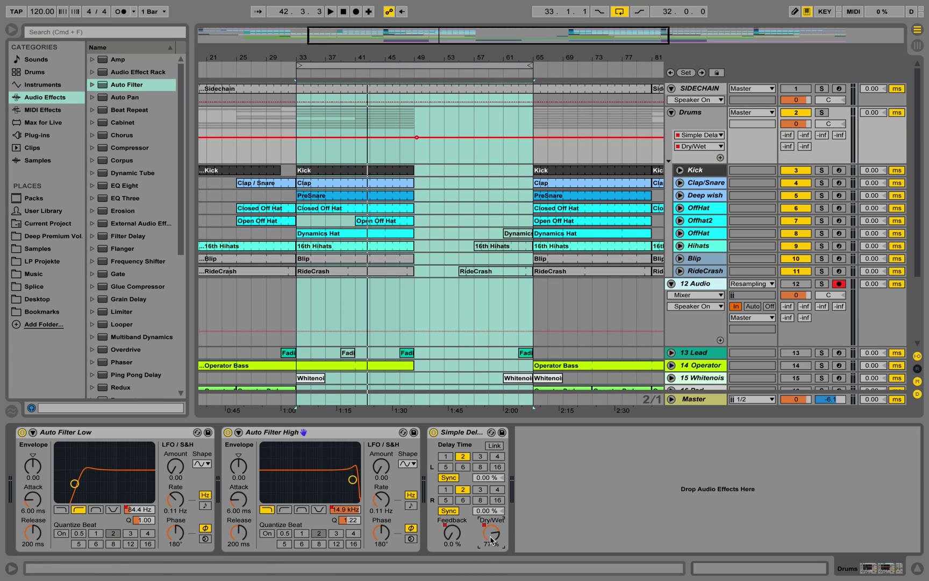
click(380, 138)
mouse_move(379, 138)
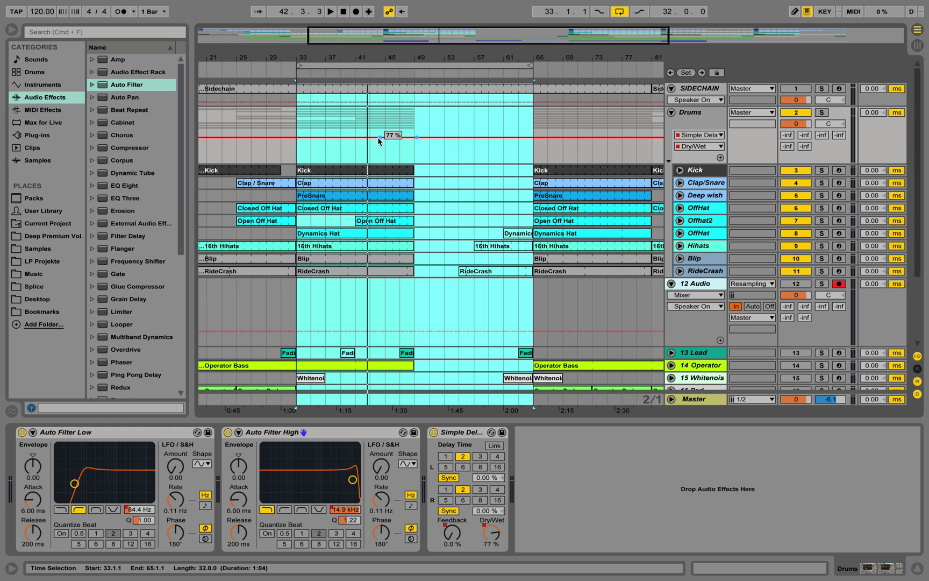
key(Down)
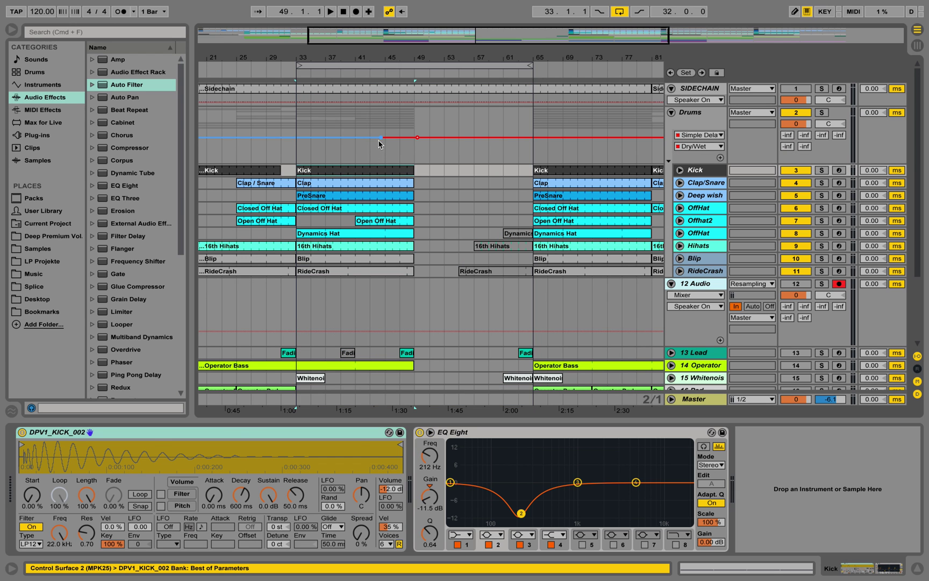
- Lower the Dry/Wet starting breakpoint from 77 % to 0 % and play the section back
mouse_move(382, 138)
mouse_down()
mouse_move(378, 161)
mouse_move(396, 145)
mouse_up()
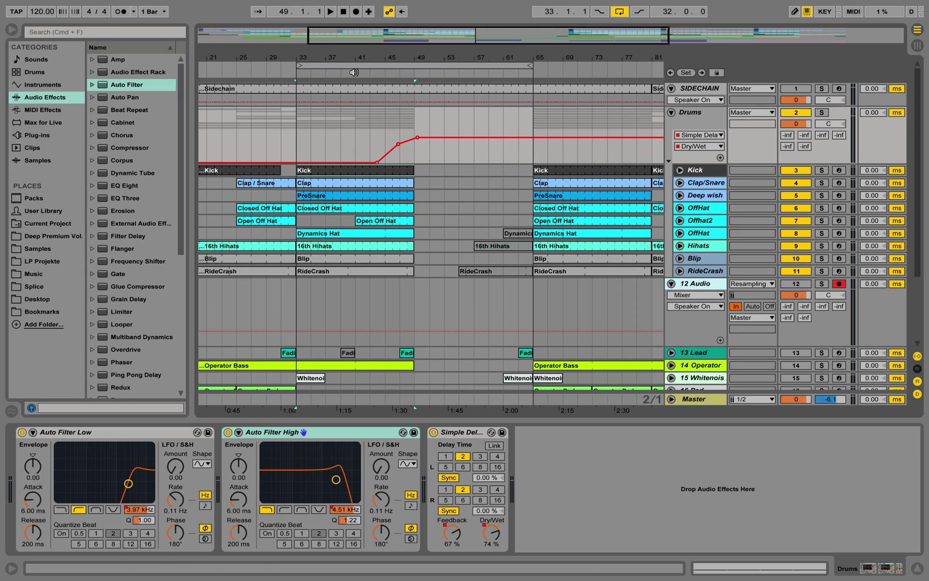
click(352, 71)
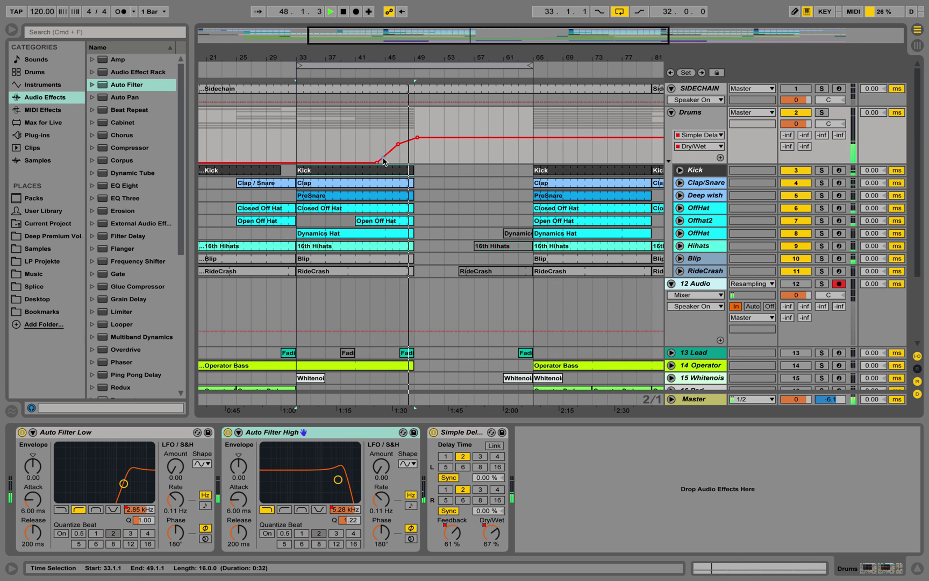
- Show the Auto Filter Low Frequency automation and add breakpoints to bend its ramp
click(139, 509)
click(407, 160)
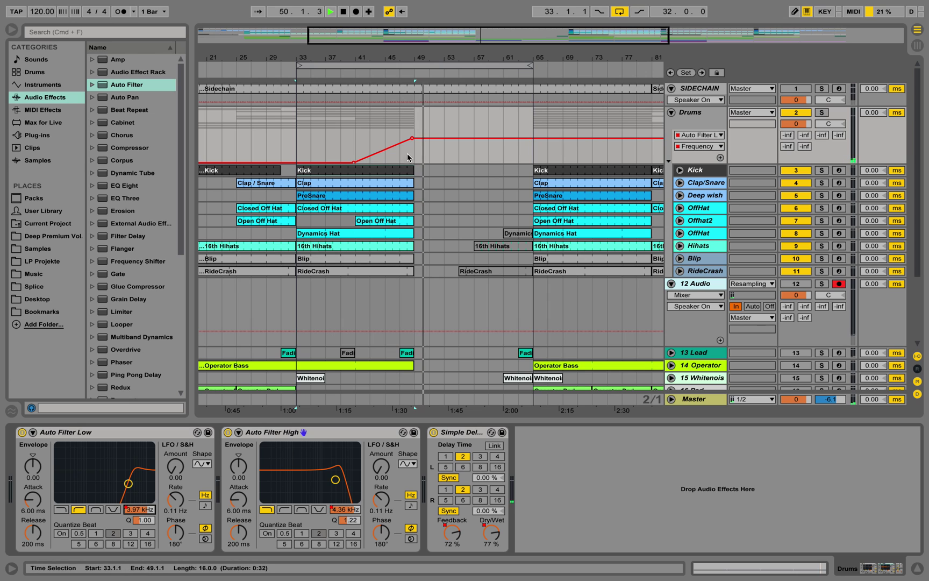
drag(389, 152, 391, 142)
click(377, 151)
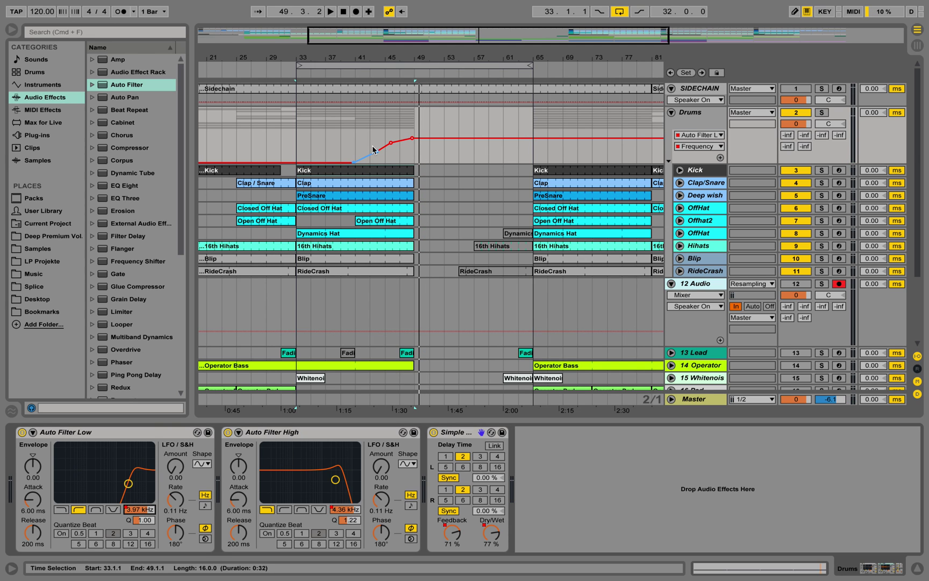
click(407, 141)
- Shape the breakpoints into a curve topping out at bar 50, audition from bar 41, add one more point
drag(406, 138, 390, 144)
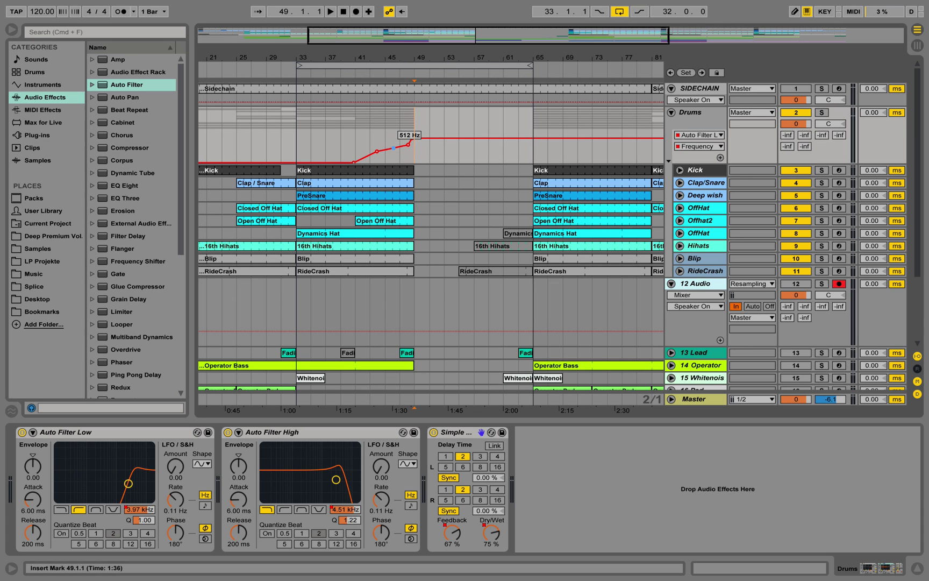
drag(377, 151, 377, 153)
mouse_move(413, 139)
mouse_down()
mouse_move(421, 138)
mouse_move(413, 141)
mouse_up()
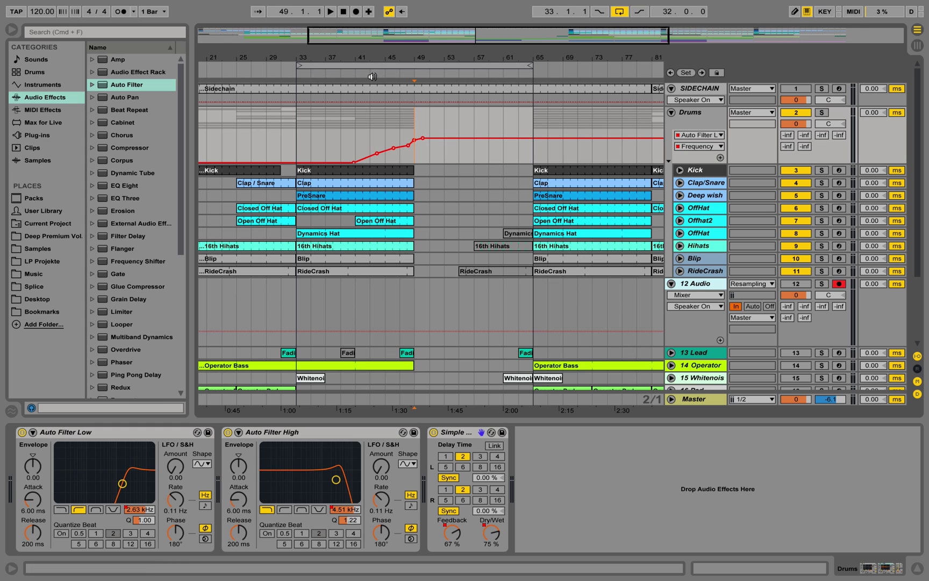
click(351, 75)
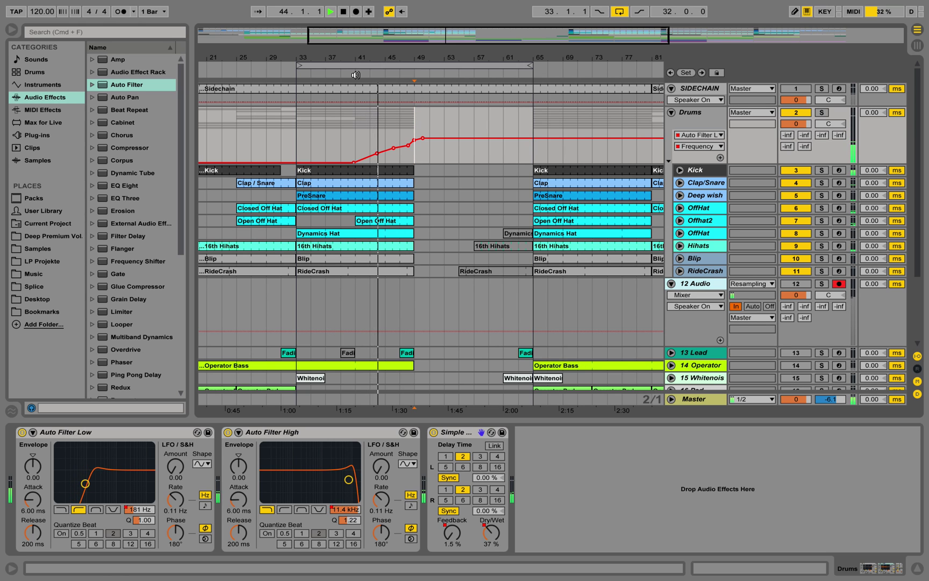
click(363, 154)
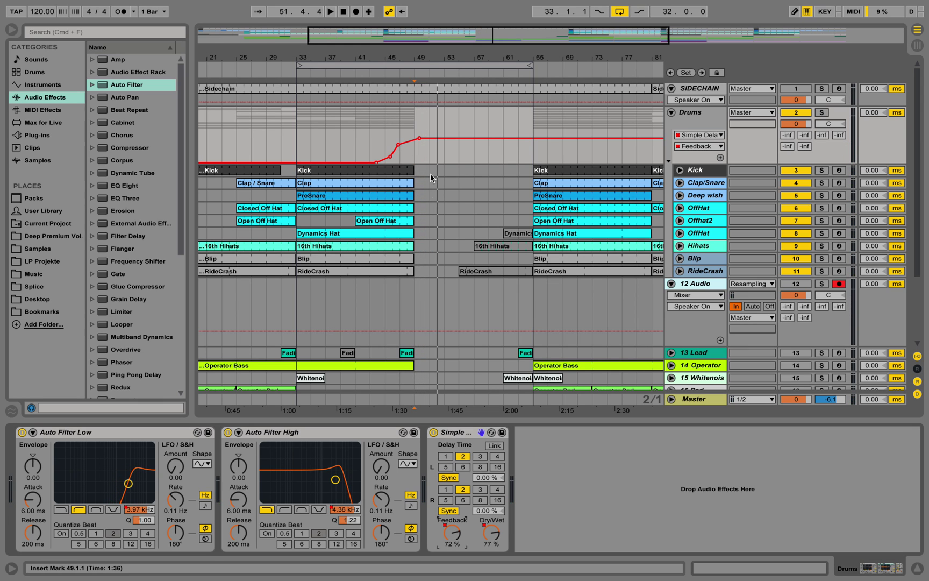
- Raise the delay Feedback peak from 72 % to 95 % and the Dry/Wet breakpoint to 100 %
mouse_move(420, 140)
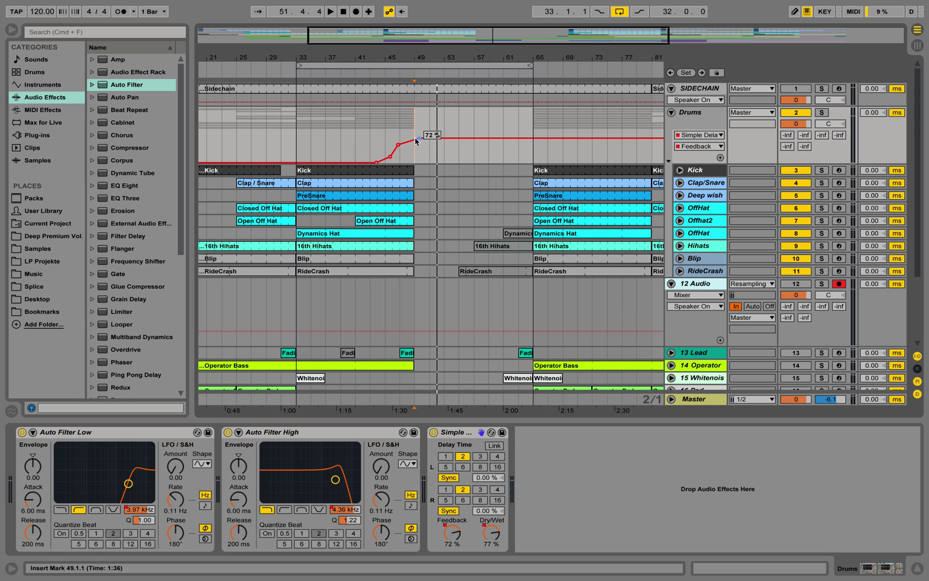
drag(417, 140, 418, 131)
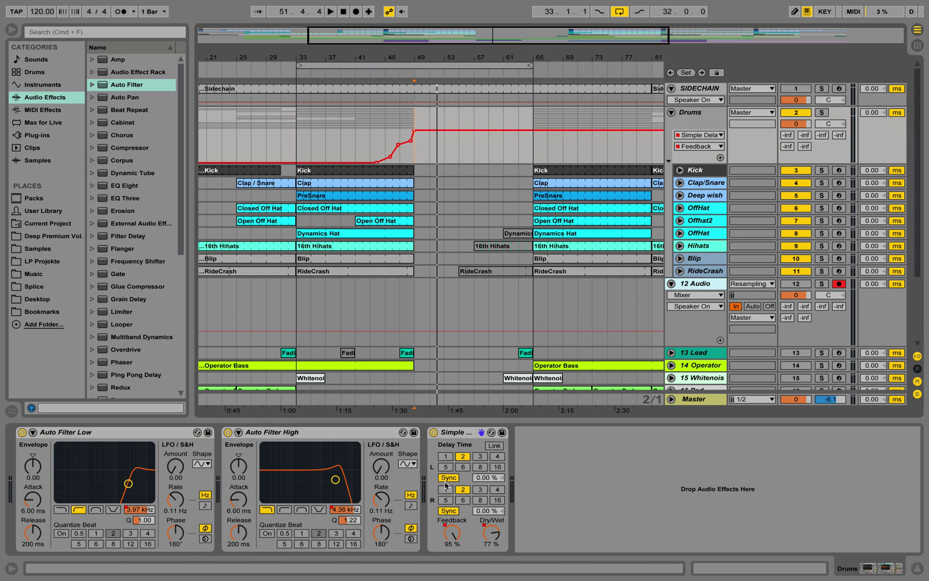
click(492, 531)
click(411, 141)
drag(419, 141, 418, 130)
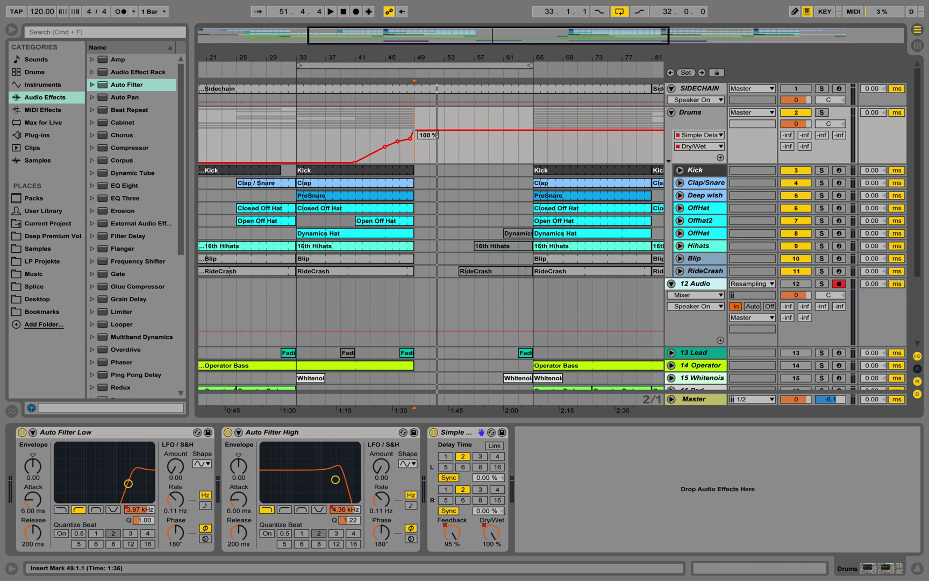
- Play from bar 40, ease the later Feedback breakpoint down to 87 %, then stop playback
click(353, 71)
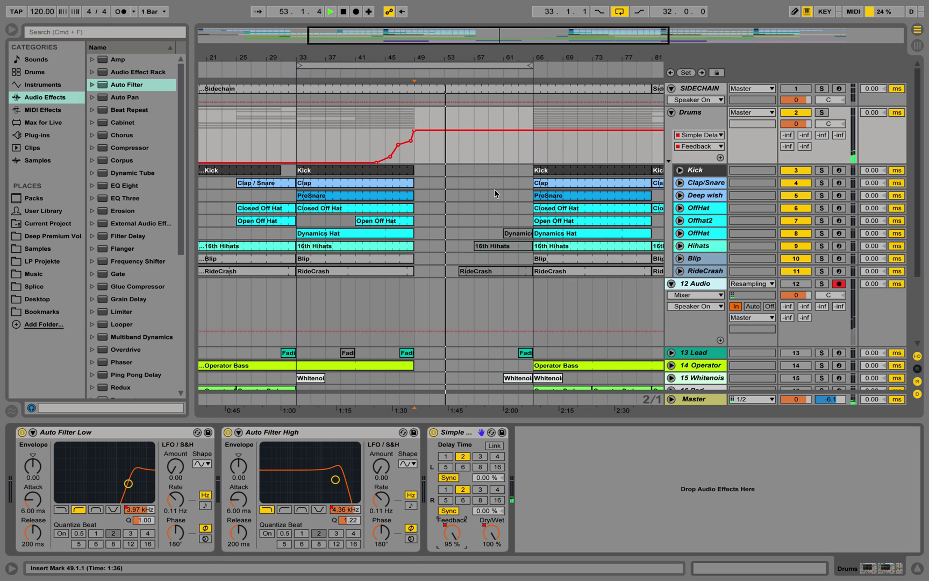
click(450, 131)
drag(450, 130, 451, 133)
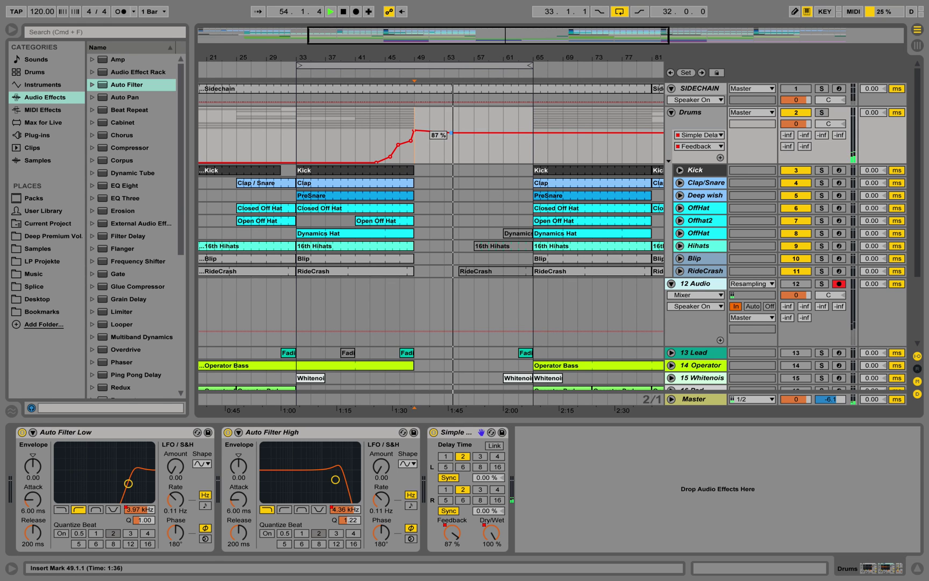
mouse_move(414, 131)
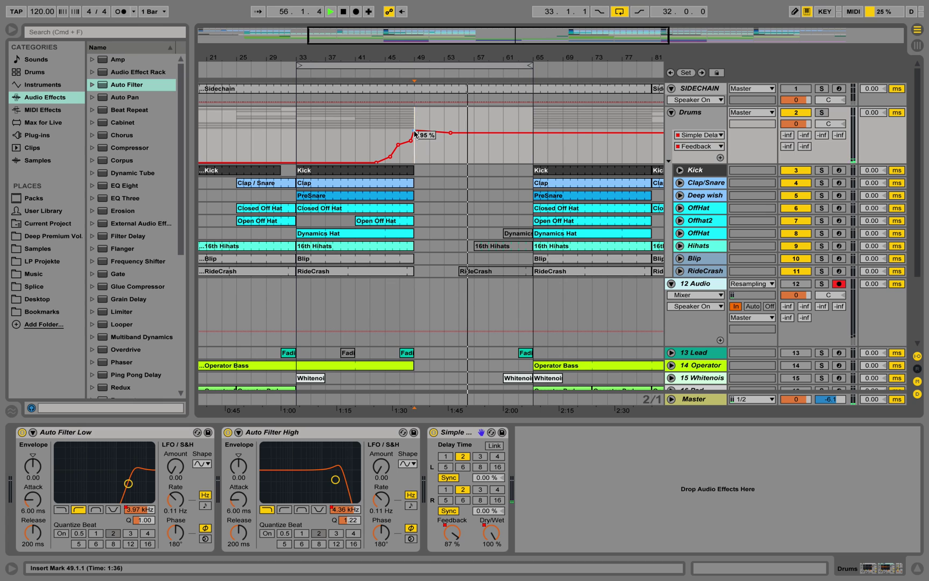
key(space)
- Rename track 12 Audio to 'Resampling', fixing the typo, then set the start point at bar 41
click(700, 288)
right_click(700, 288)
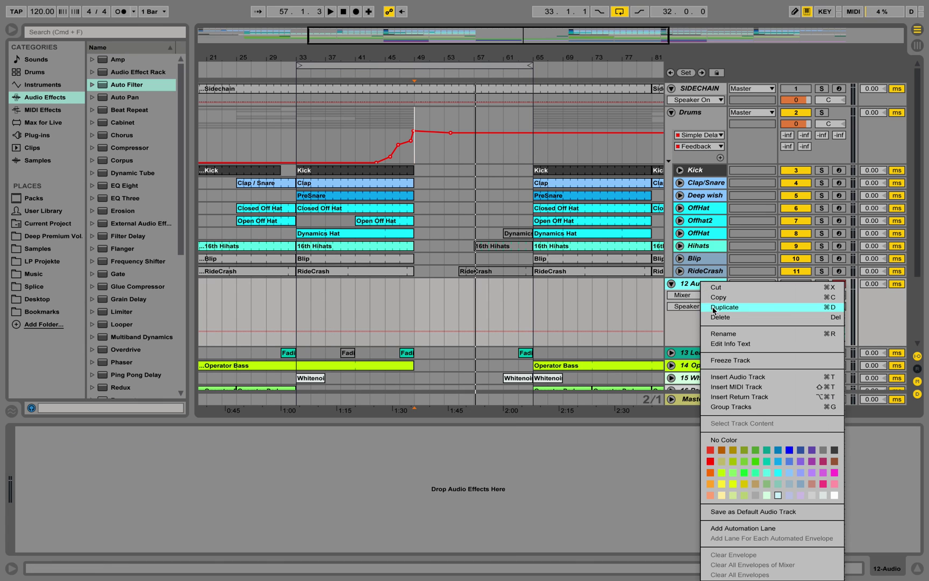
click(728, 332)
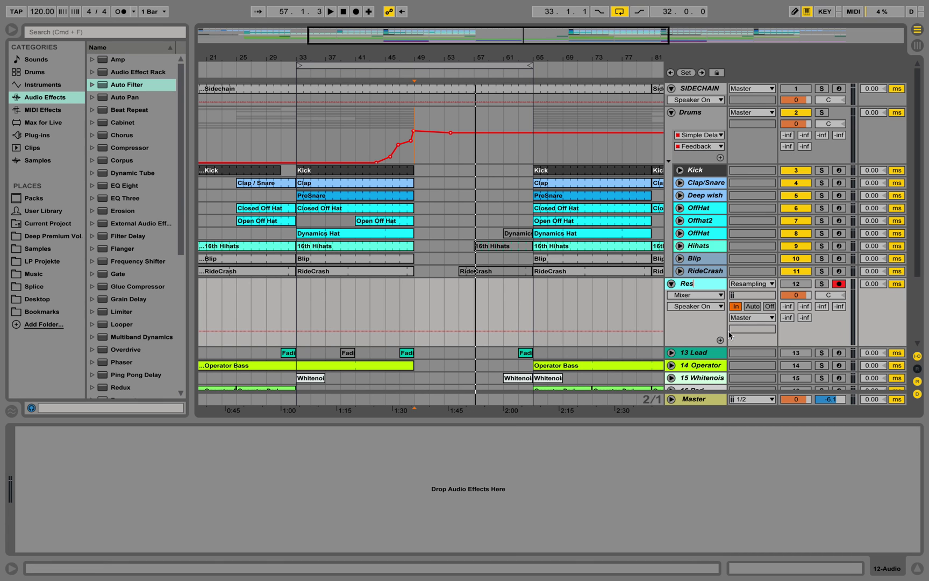
text(Resamplinh)
key(Return)
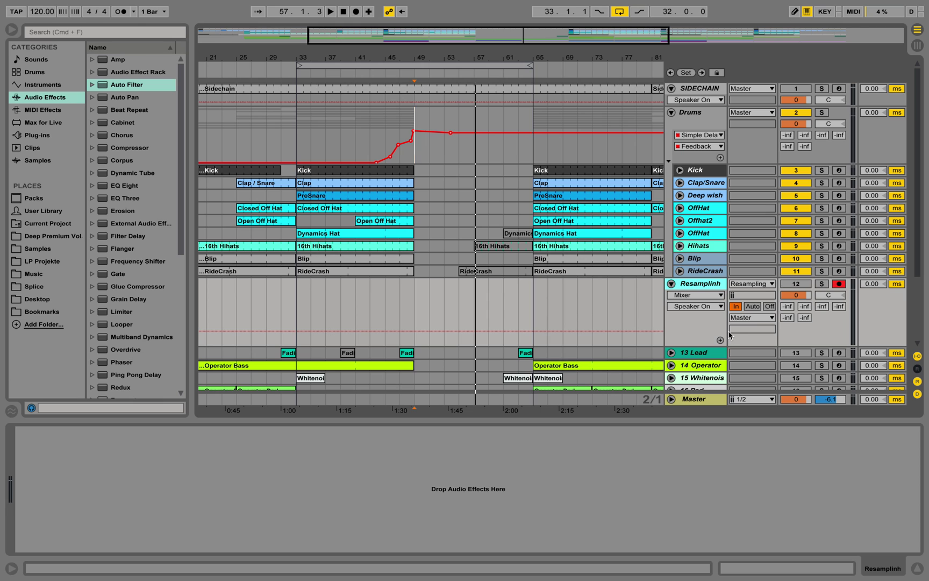
right_click(718, 286)
click(741, 332)
key(BackSpace)
text(g)
click(354, 145)
- Record the processed drums from bar 41 onto the Resampling track, stopping around bar 57
click(358, 15)
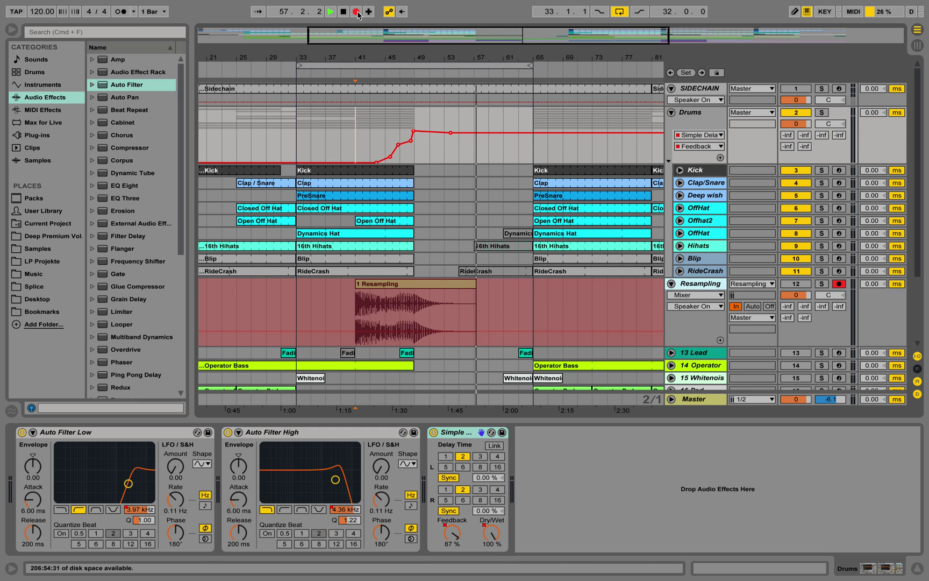
click(357, 12)
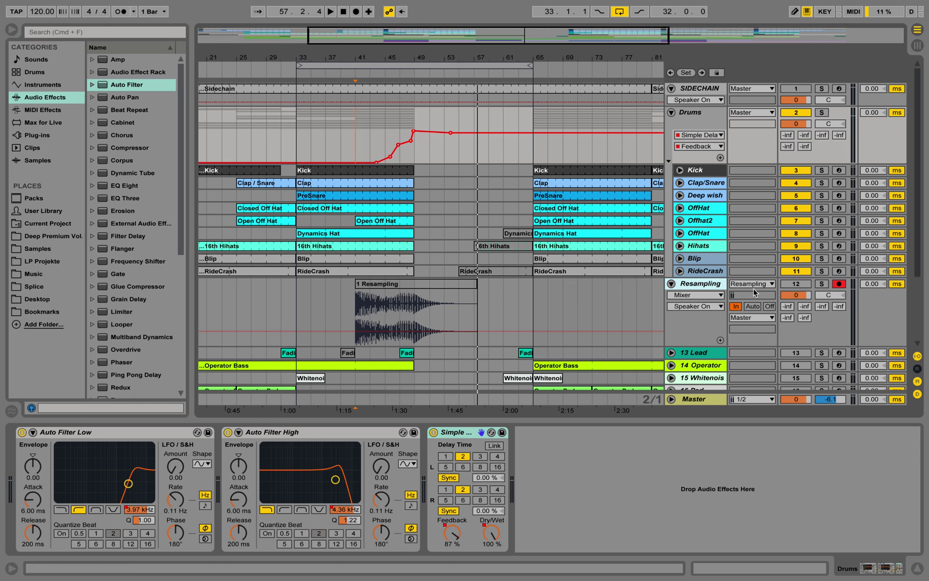
- Insert a new audio track below Resampling and move the 1 Resampling clip onto it
click(702, 288)
right_click(703, 288)
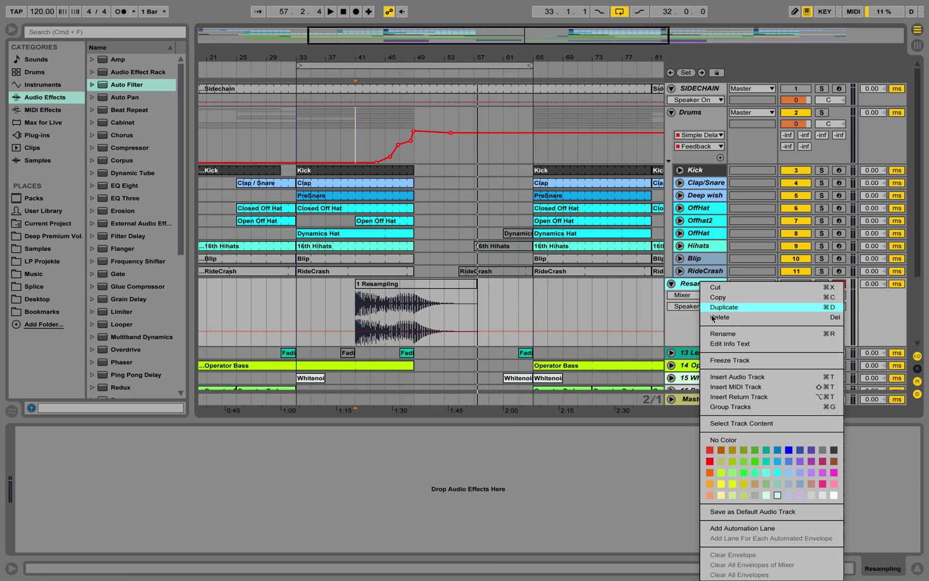
key(Escape)
key(super+t)
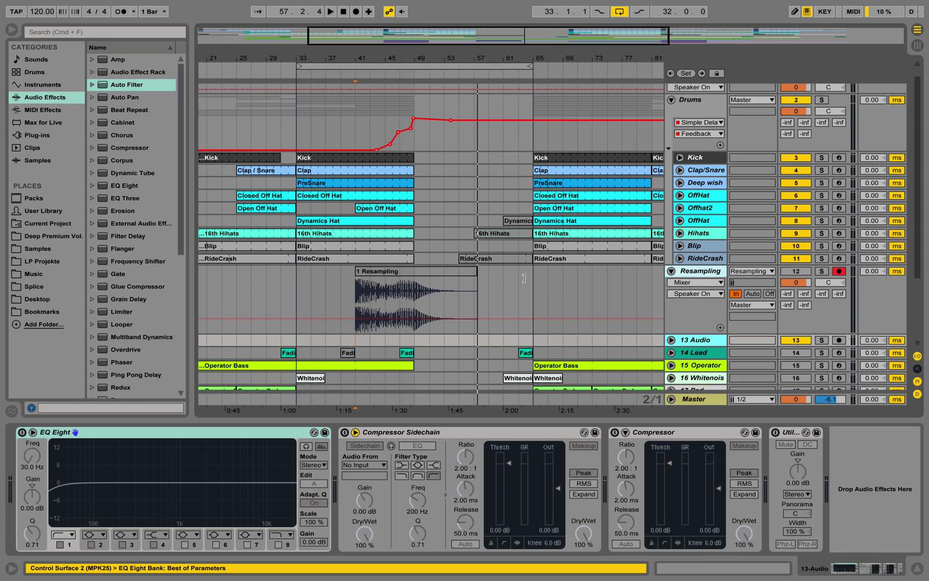
drag(368, 235, 387, 300)
- Rename the clip to '1 Resampling FX' and delete the Resampling track
right_click(427, 300)
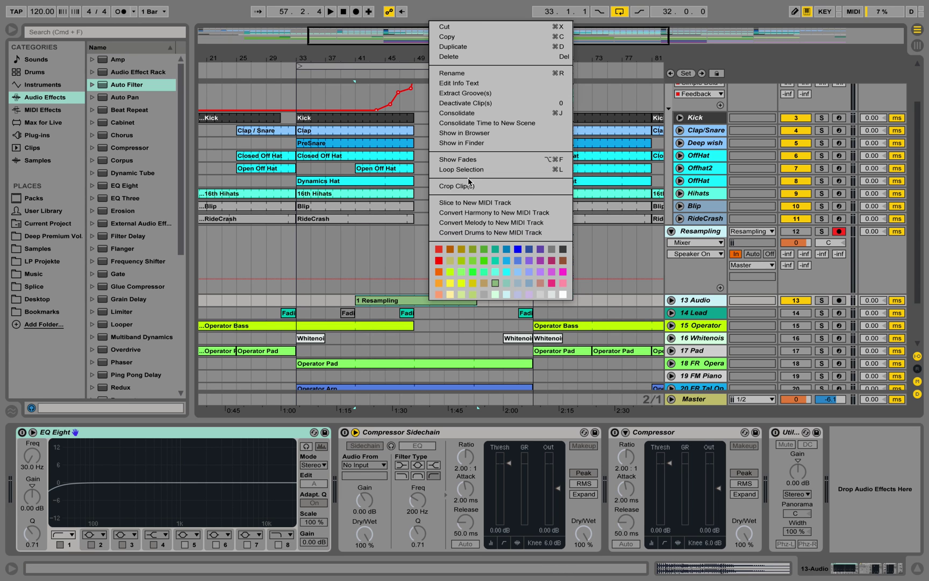
click(469, 75)
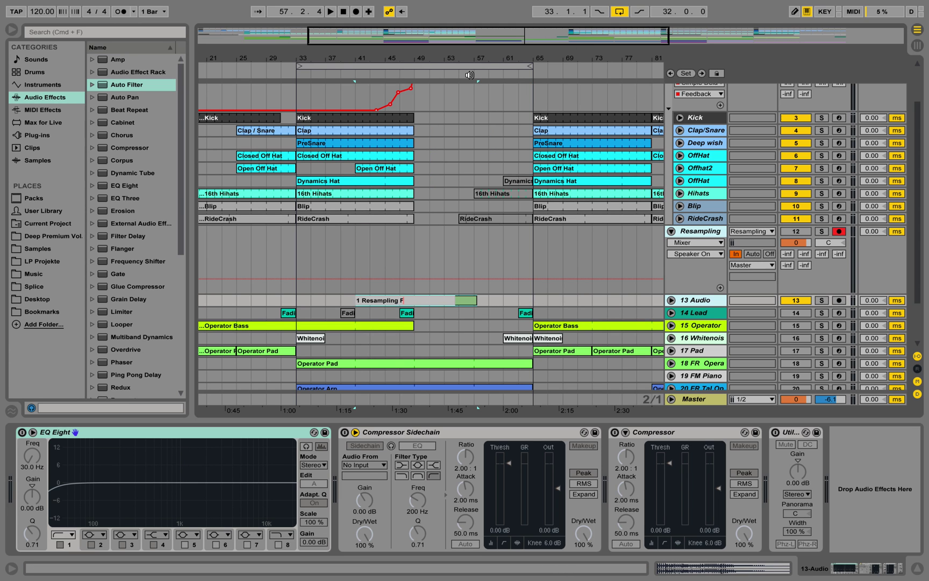
key(Return)
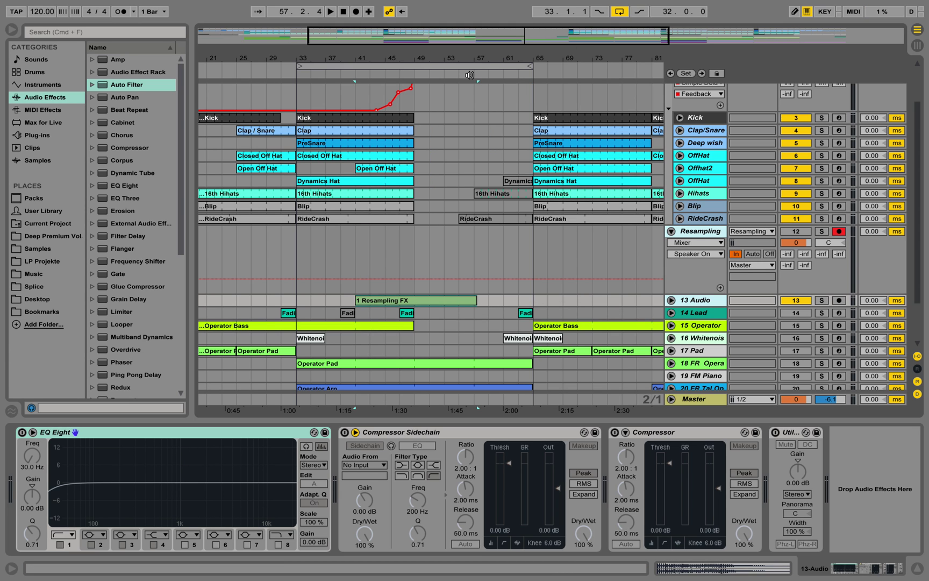
click(708, 236)
key(Delete)
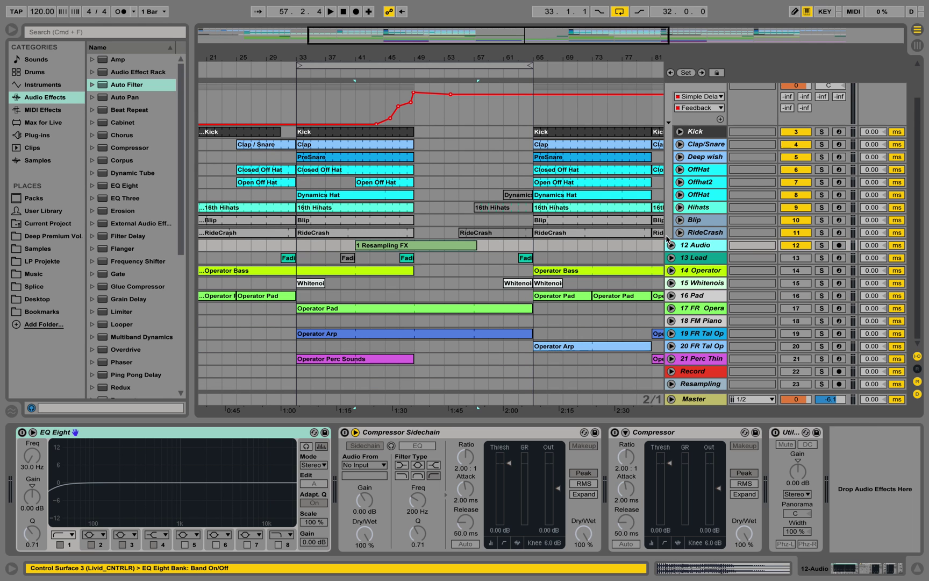
- Expand the 12 Audio track and lower its volume to about -7.3 dB
click(670, 245)
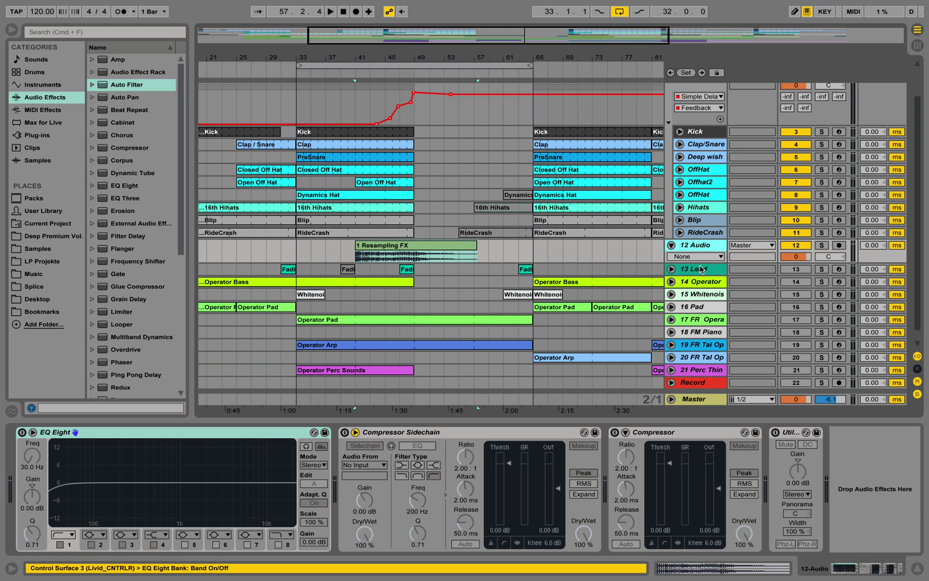
scroll(693, 269, up, 2)
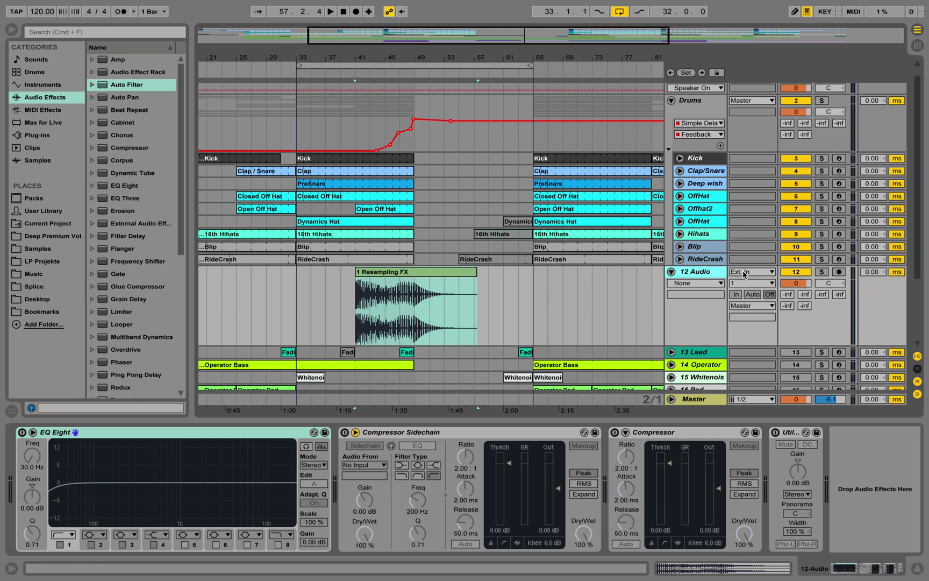
drag(807, 288, 807, 310)
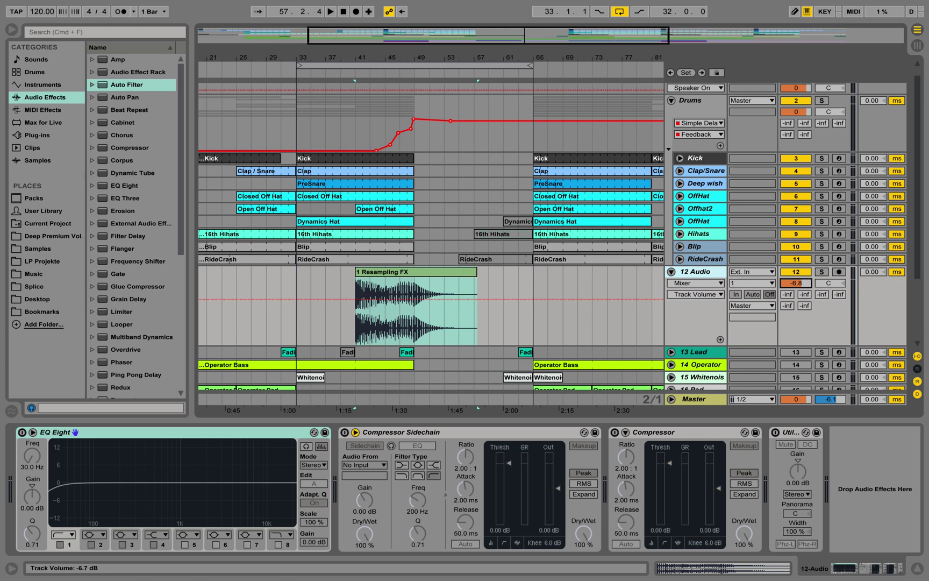
- Deactivate all three effects on the Drums group, then collapse the group
click(693, 105)
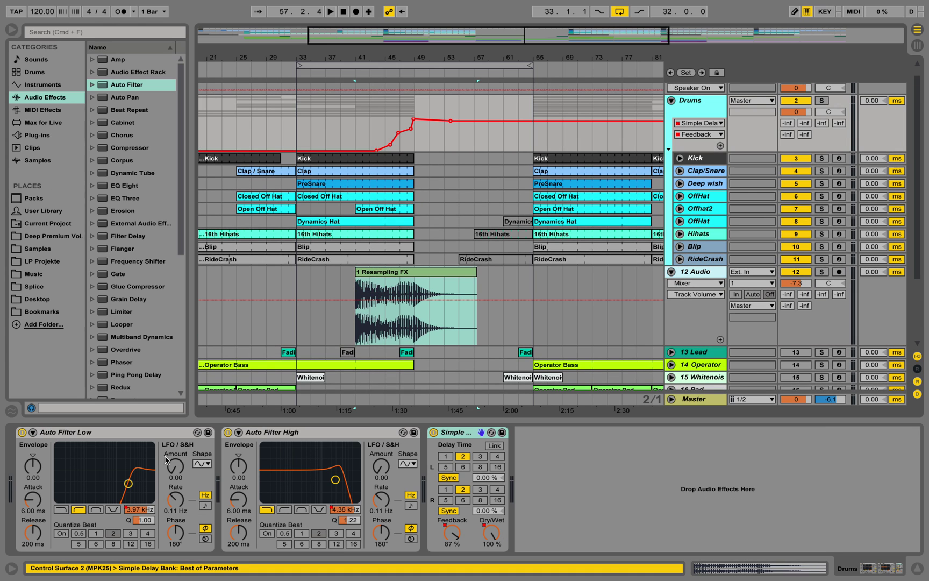
click(139, 433)
shift+click(467, 433)
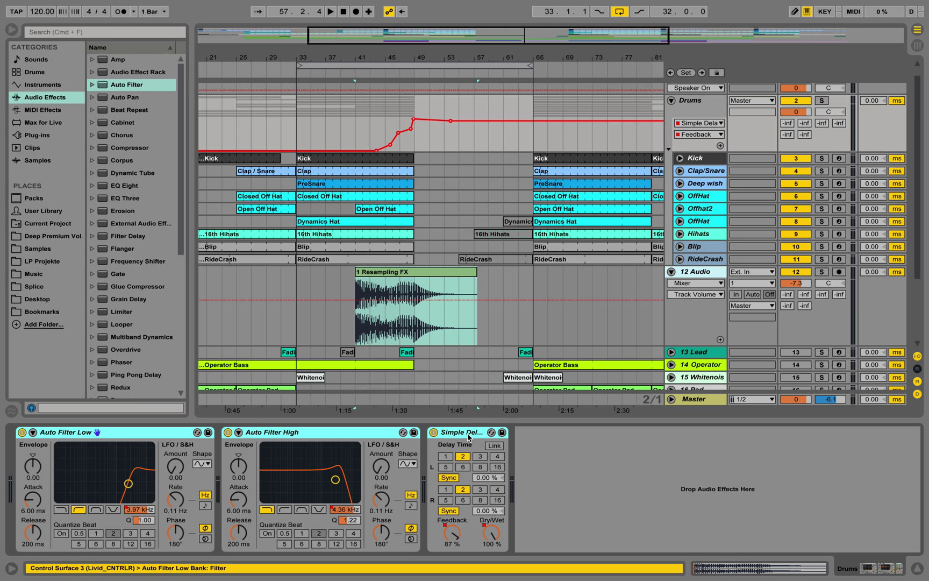
key(0)
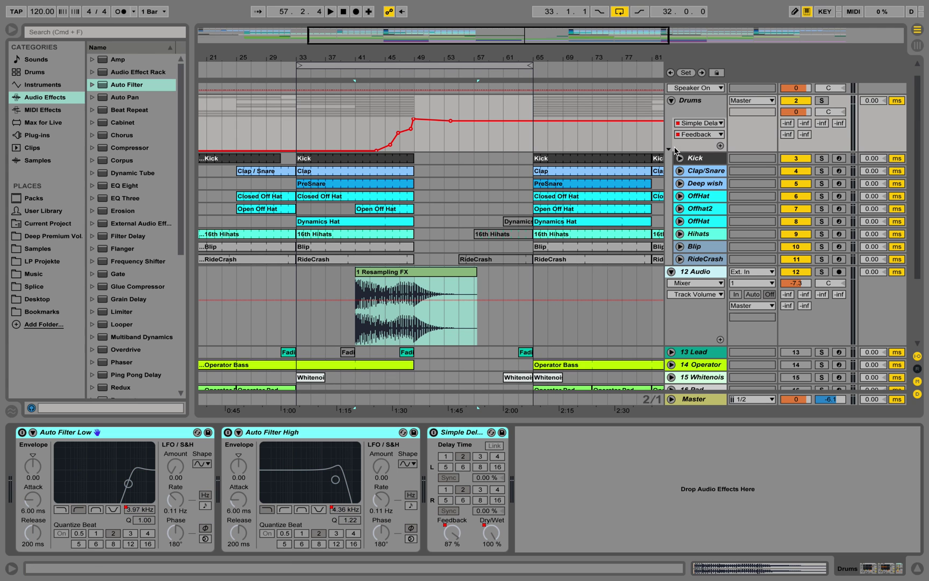
click(672, 101)
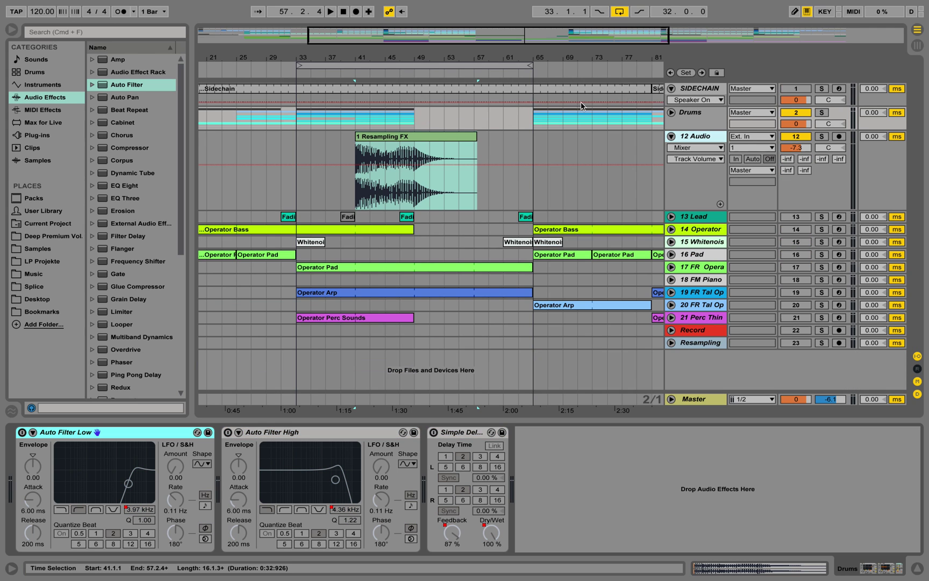
- Show the Fades envelope on 12 Audio and draw a curved fade-in at the 1 Resampling FX clip's start
click(687, 147)
click(678, 167)
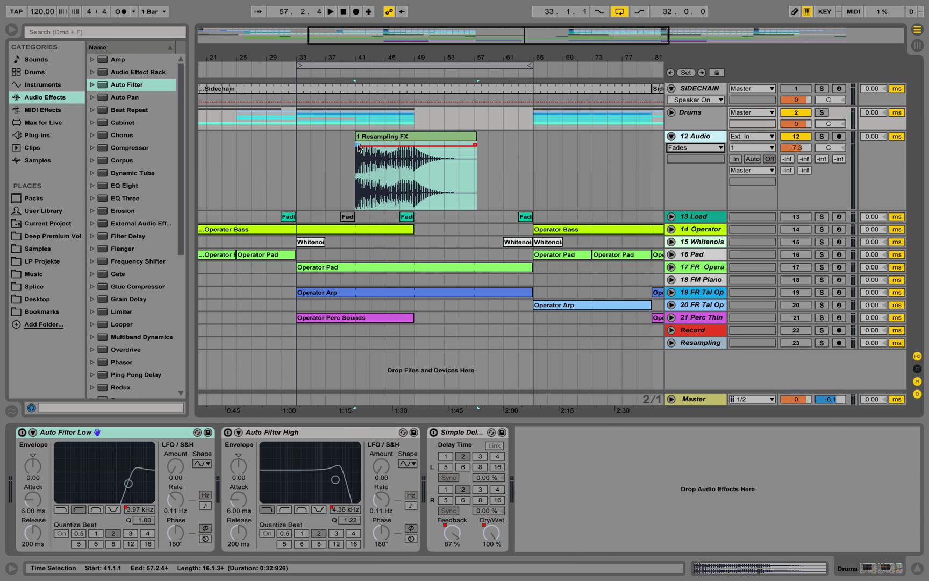
drag(359, 148, 366, 146)
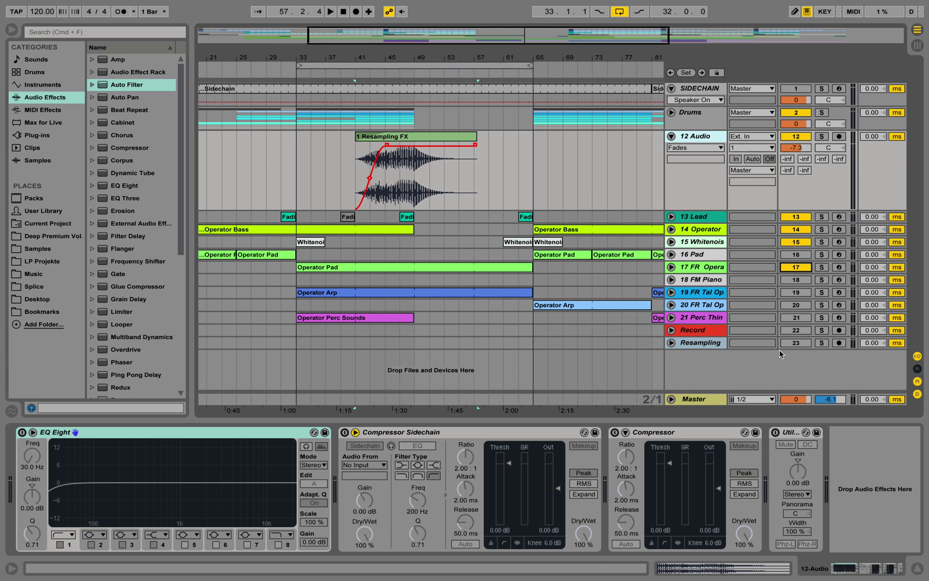
click(789, 320)
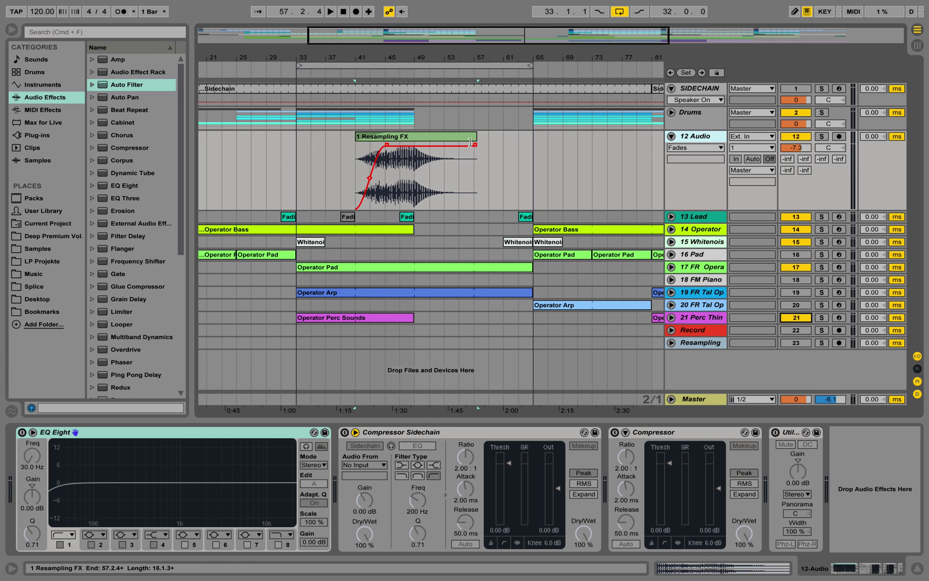
- Play the resampled section while nudging 12 Audio's volume down from -8.7 dB toward -13.2 dB
click(349, 72)
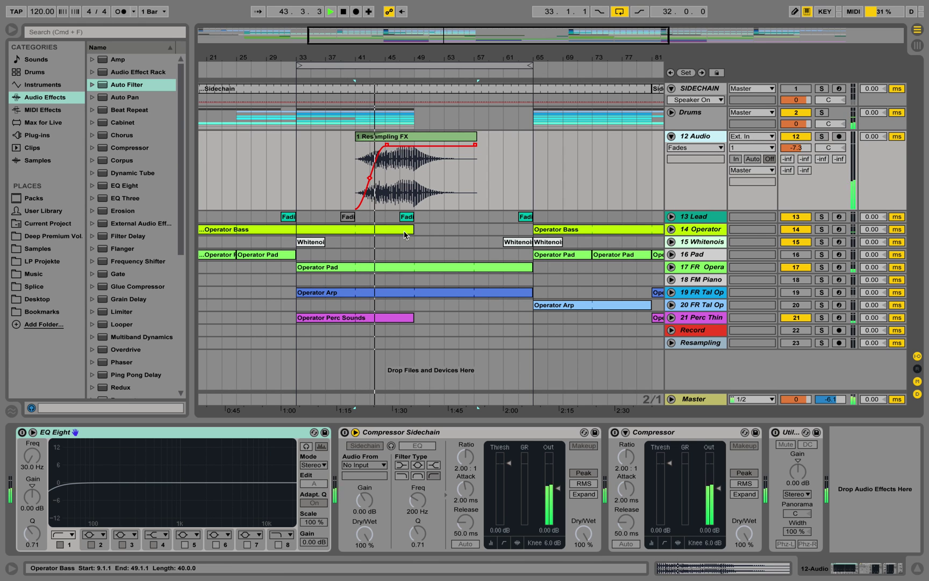
drag(795, 147, 795, 166)
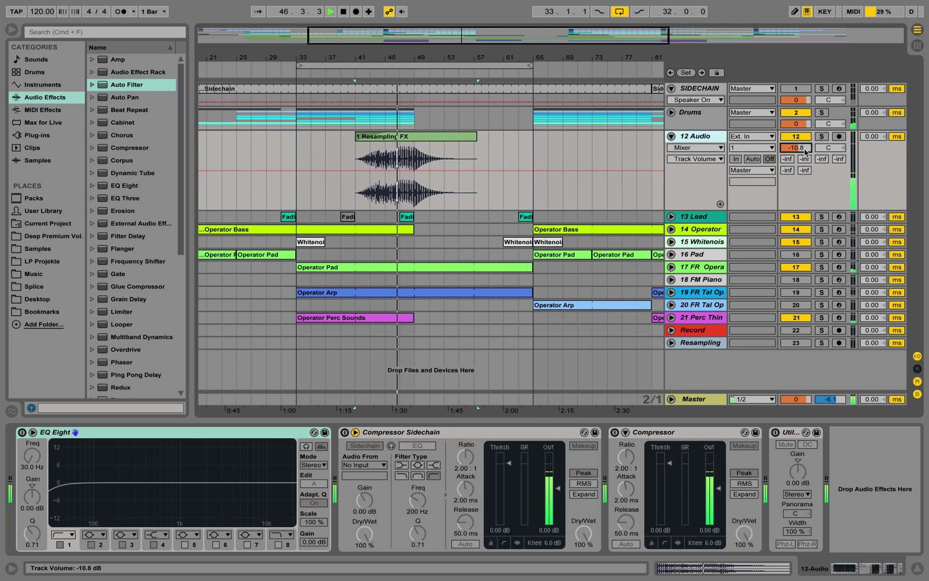
drag(805, 152, 805, 142)
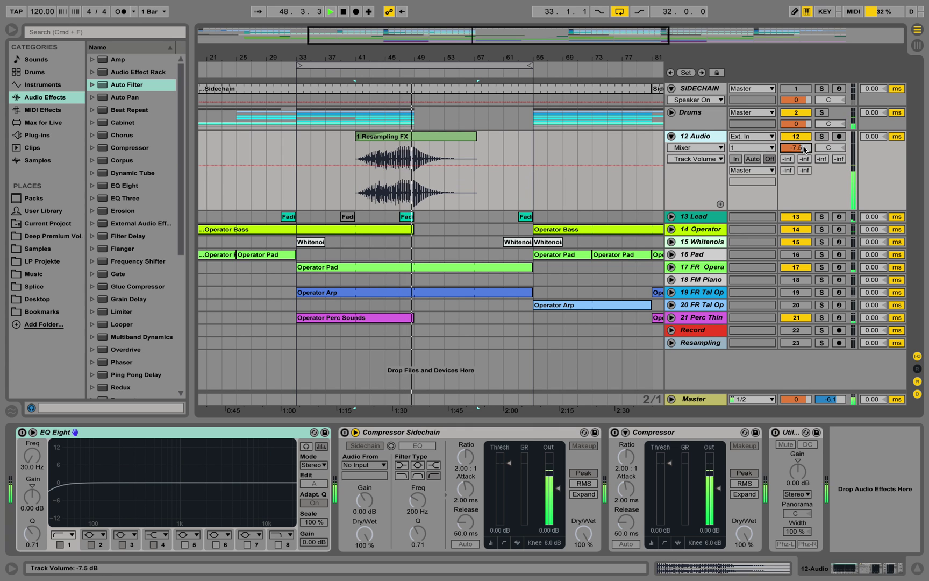
drag(805, 142, 805, 158)
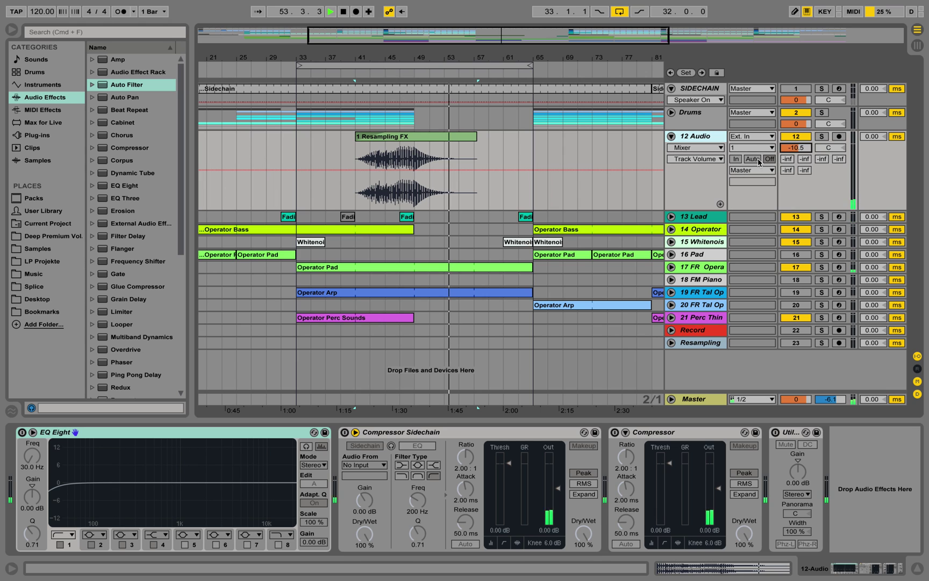
drag(786, 148, 786, 152)
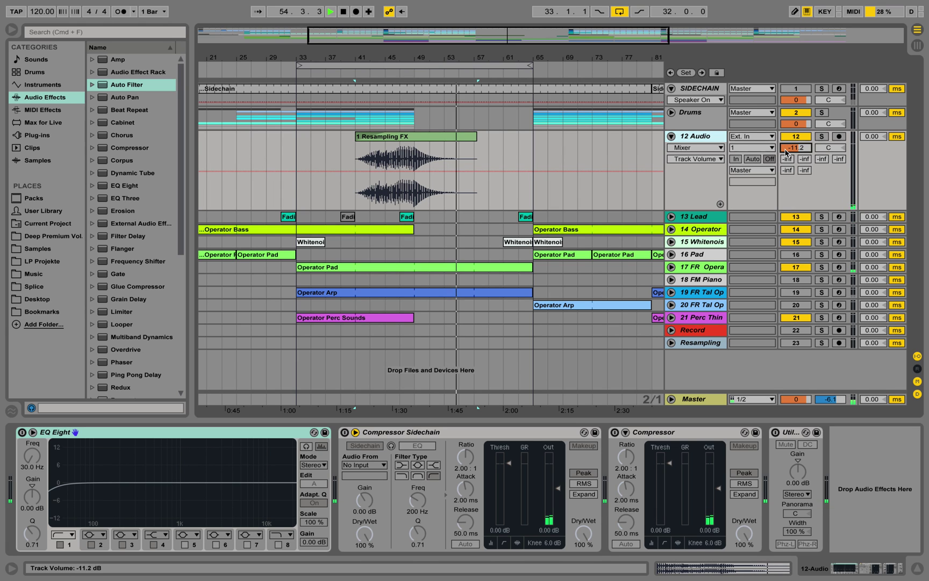
click(508, 149)
key(space)
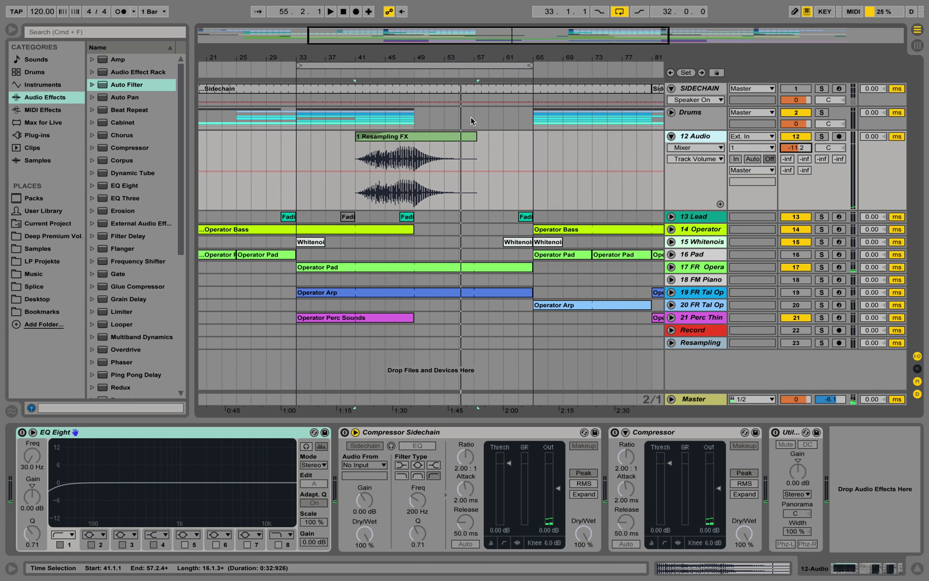
click(402, 70)
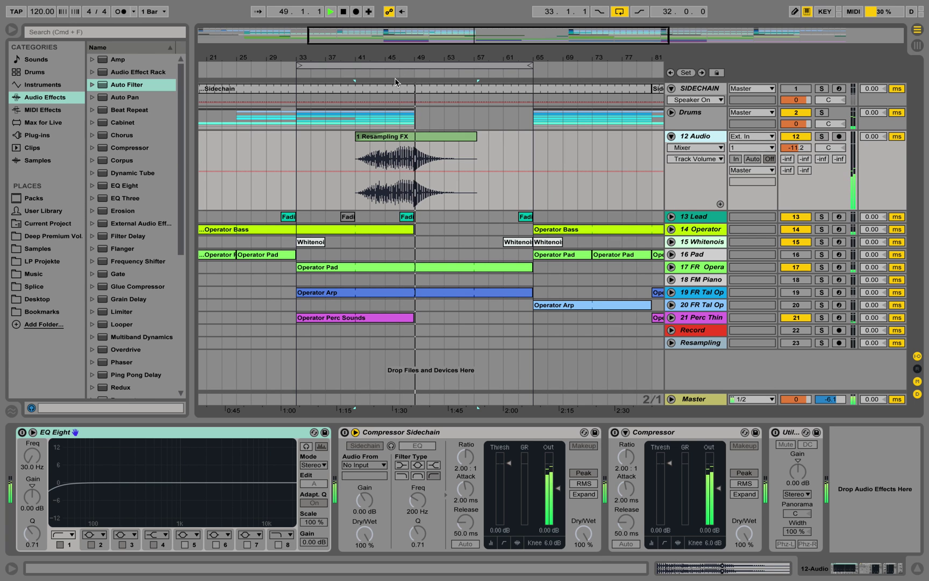
drag(796, 147, 798, 150)
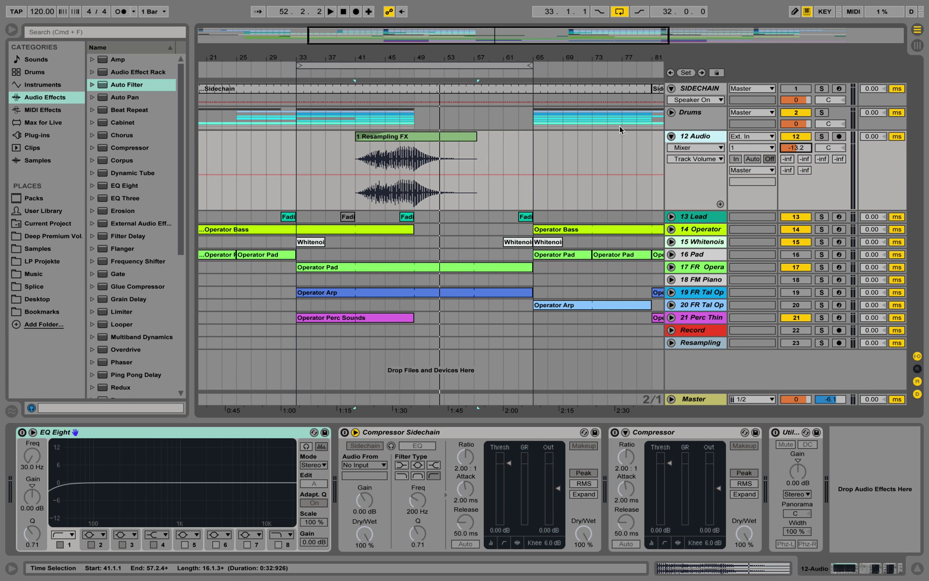
- Start playback, zoom out to bars 1–113, and list the Deep Premium Vol. folders (DPV1_DRY, DPV1_WET, FX, KICK, TOM)
key(space)
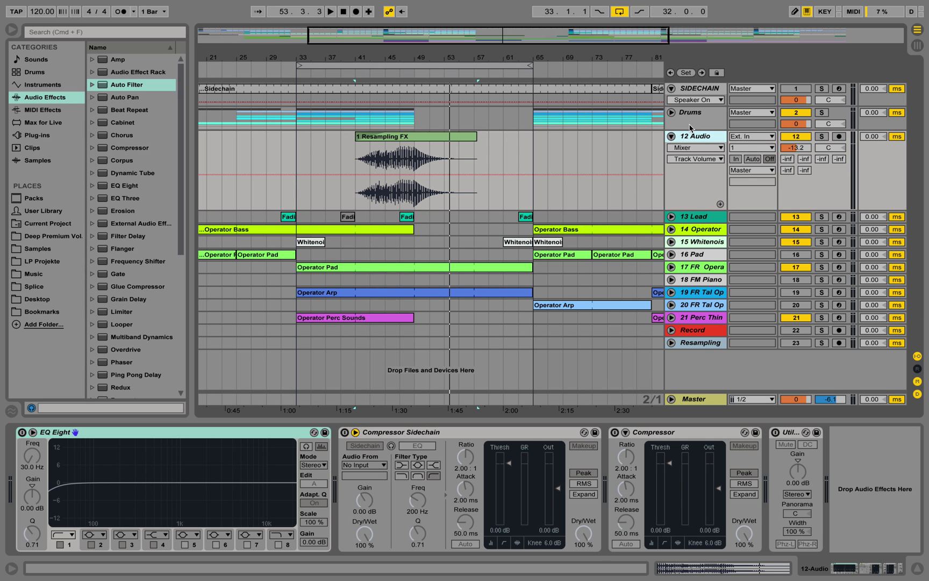
drag(550, 59, 446, 40)
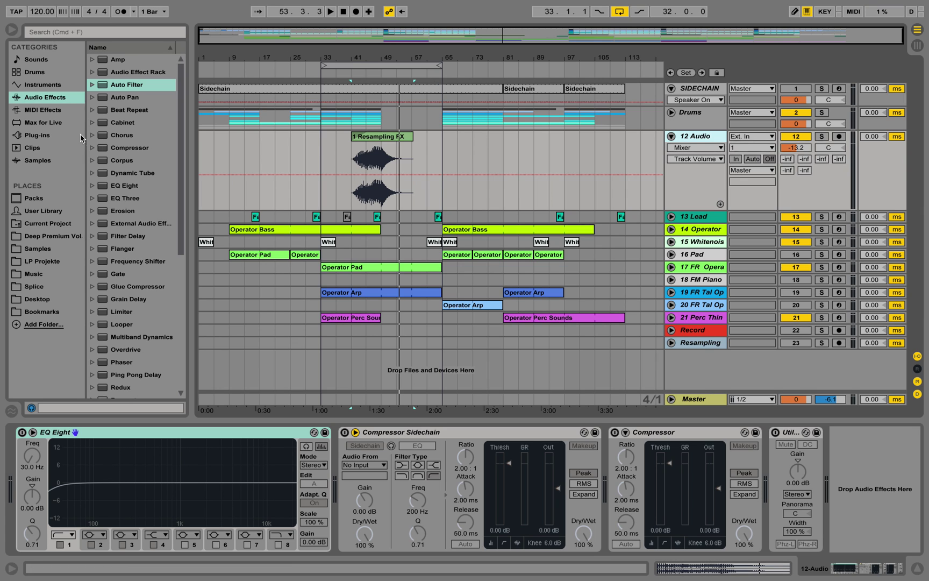
click(70, 238)
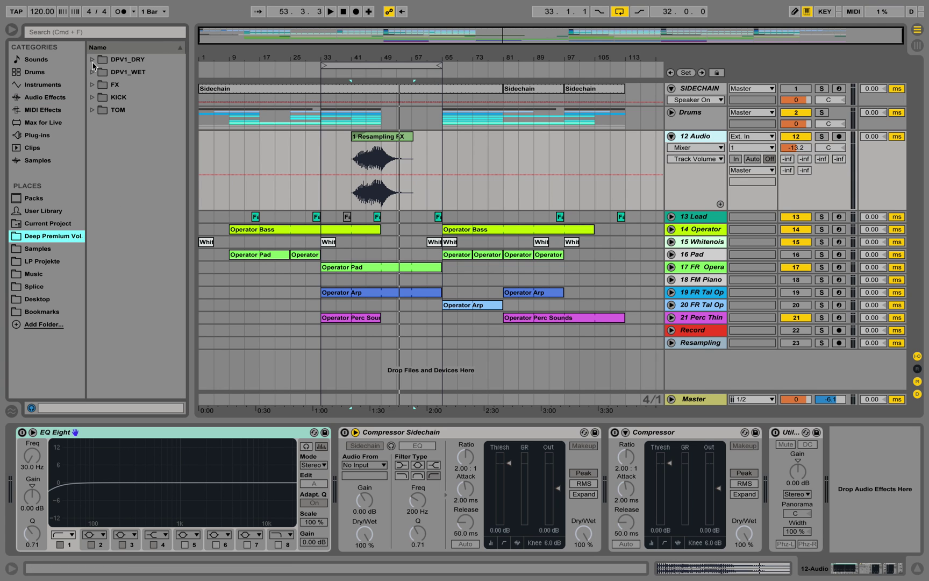